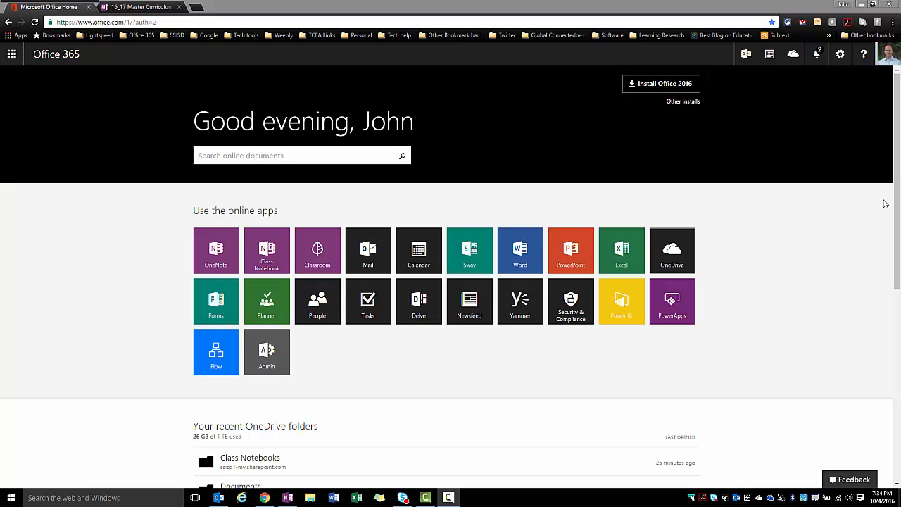
Open OneDrive and start creating a new OneNote notebook.
{"action": "left_click", "coordinate": [672, 250]}
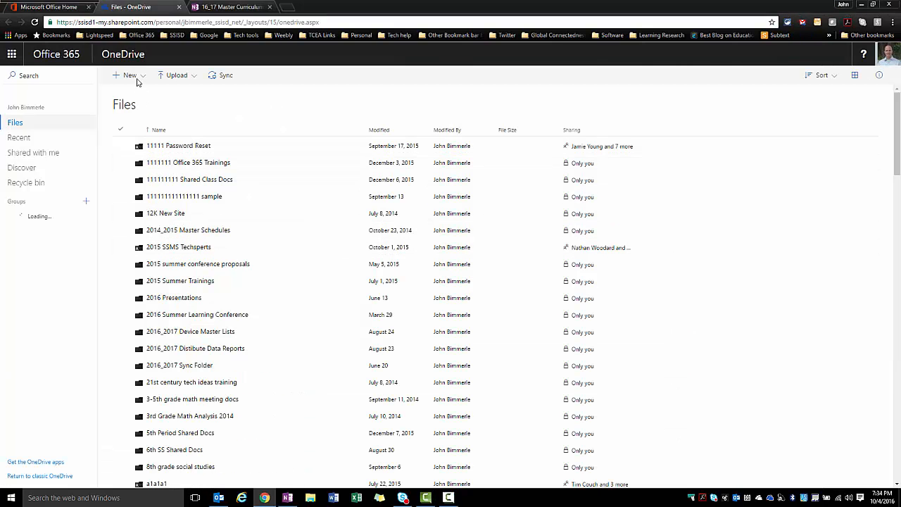
{"action": "left_click", "coordinate": [130, 76]}
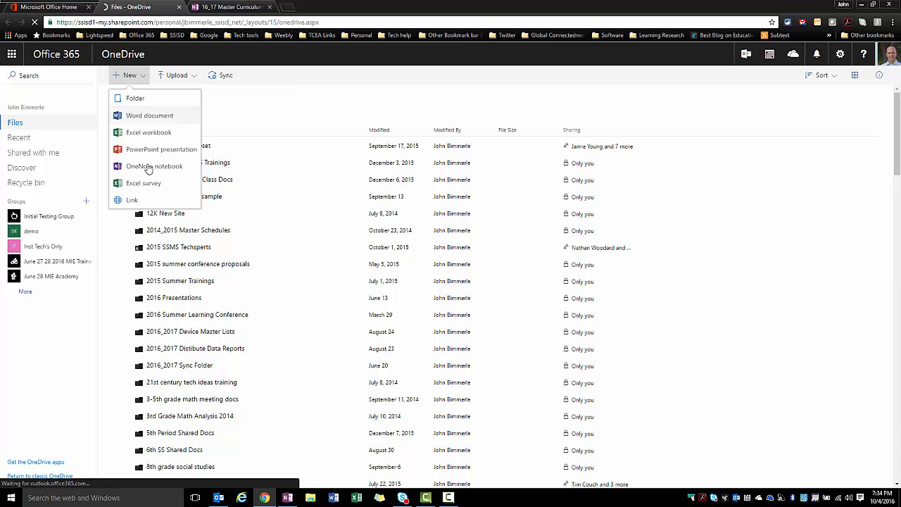
{"action": "left_click", "coordinate": [148, 169]}
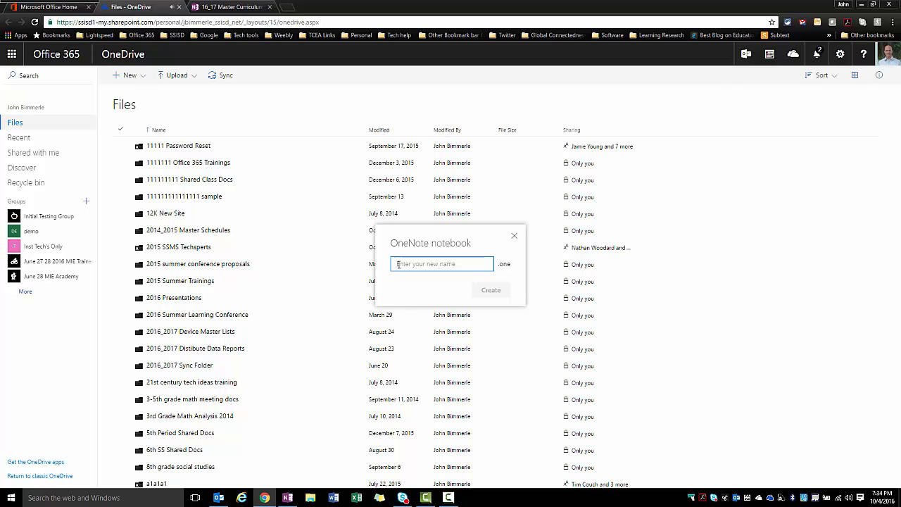
Open the 16_17 Master Curriculum Example notebook in desktop OneNote and locate it in the notebook list.
{"action": "left_click", "coordinate": [211, 8]}
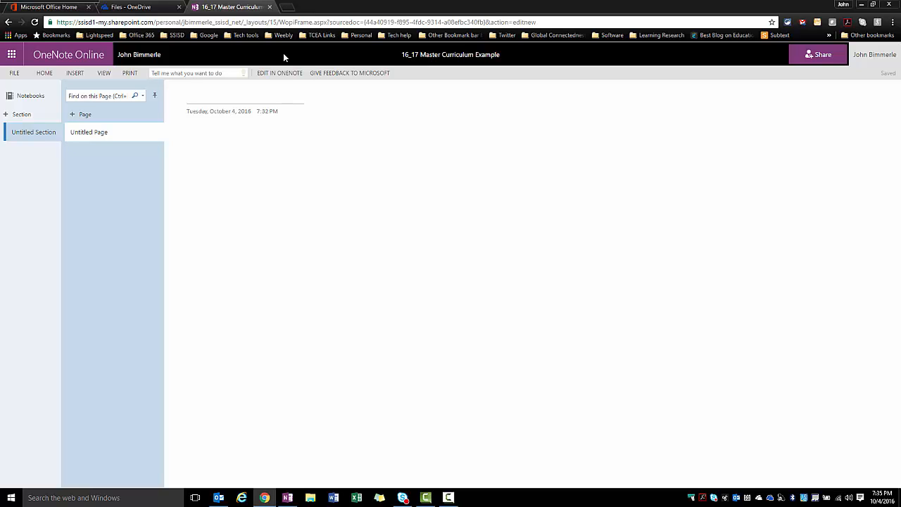
{"action": "left_click", "coordinate": [280, 74]}
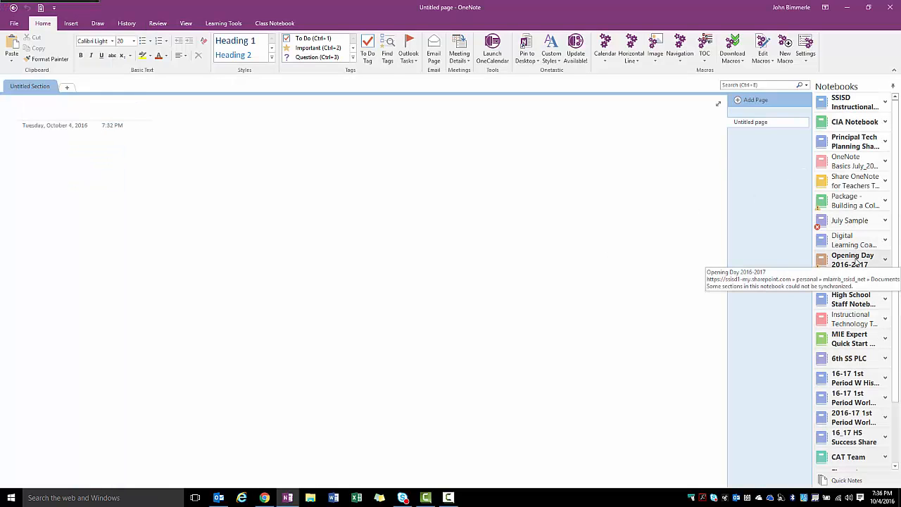
{"action": "scroll", "coordinate": [877, 359], "scroll_direction": "down", "scroll_amount": 2}
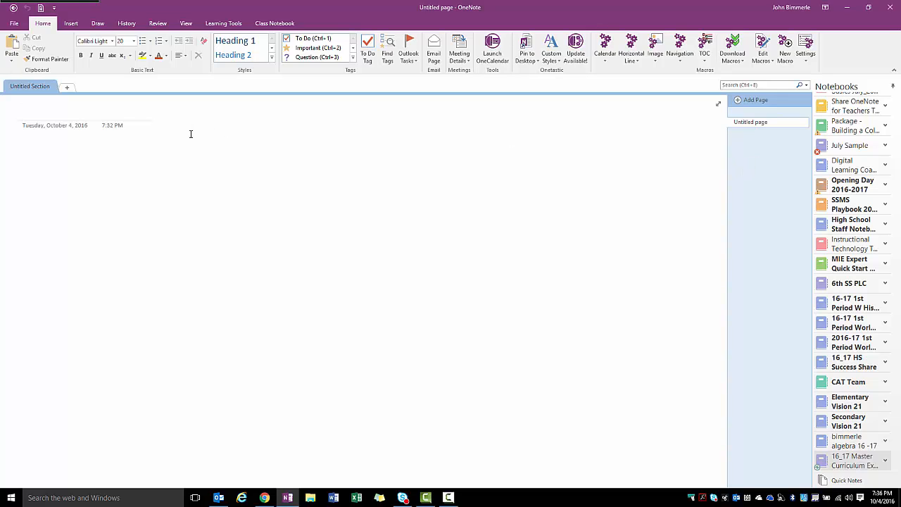
Rename the untitled section as Unit 1.
{"action": "right_click", "coordinate": [38, 85]}
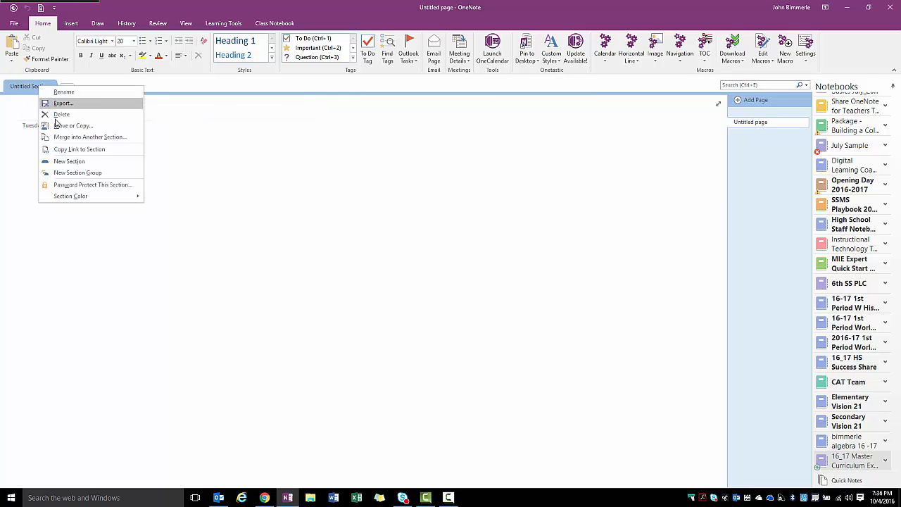
{"action": "left_click", "coordinate": [64, 92]}
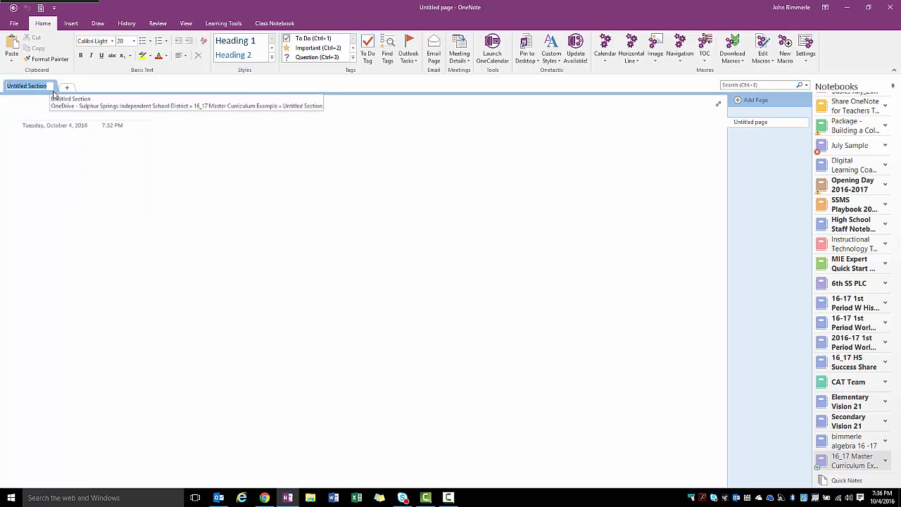
{"action": "type", "text": "Unit 1"}
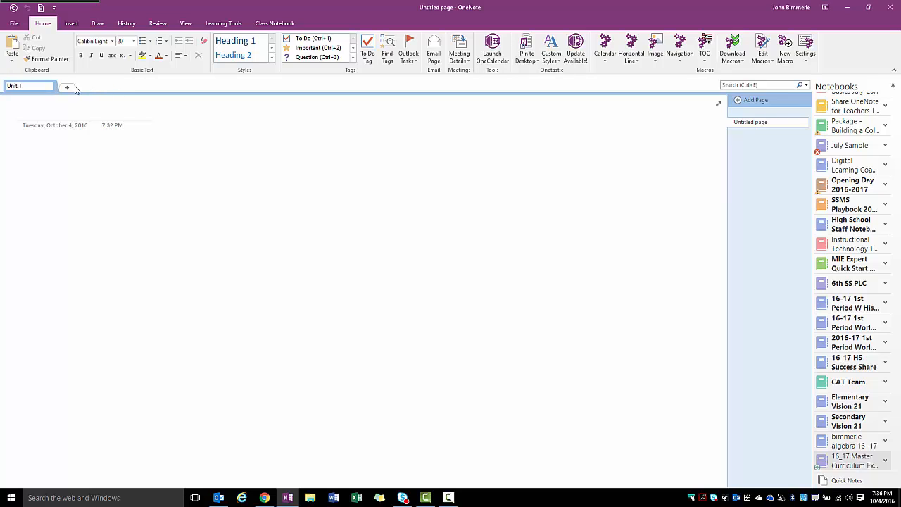
Add three more sections to the notebook, named Unit 2, Unit 3 and Unit 4.
{"action": "left_click", "coordinate": [67, 86]}
{"action": "type", "text": "Unit 2"}
{"action": "left_click", "coordinate": [88, 87]}
{"action": "type", "text": "Unit 3"}
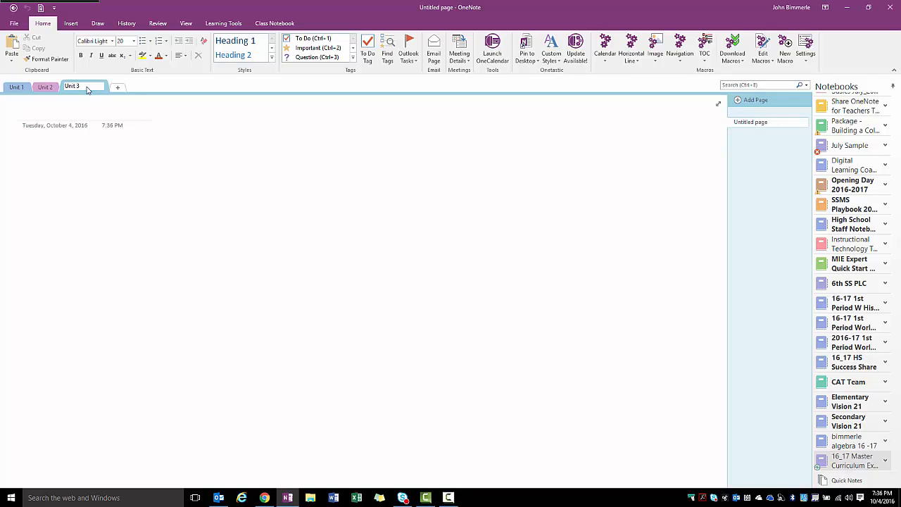
{"action": "left_click", "coordinate": [117, 88]}
{"action": "type", "text": "Unit 4"}
{"action": "key", "text": "Return"}
Create a section group named First Semester in the notebook.
{"action": "right_click", "coordinate": [166, 87]}
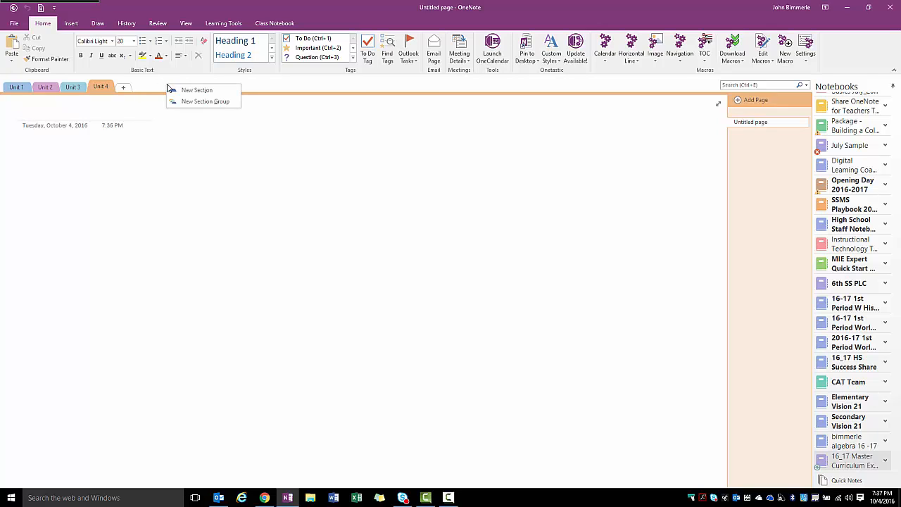
{"action": "left_click", "coordinate": [183, 103]}
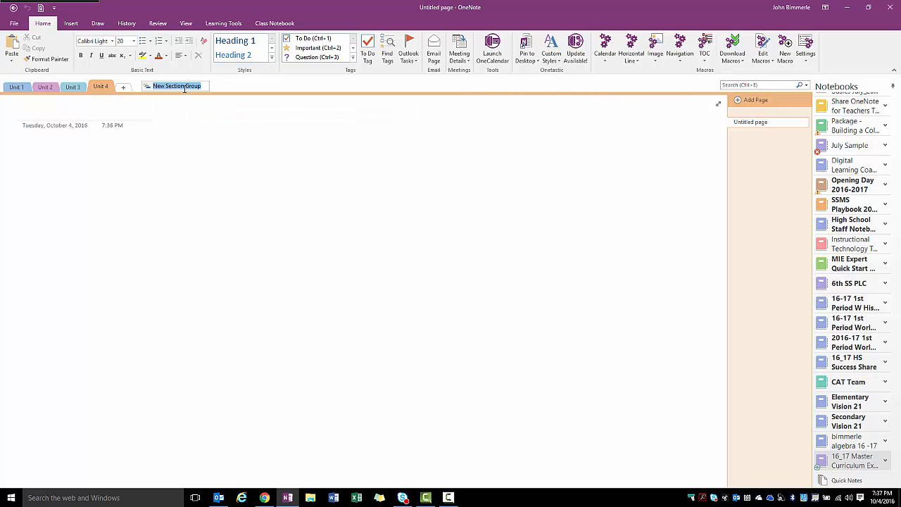
{"action": "type", "text": "First Semester"}
{"action": "key", "text": "Return"}
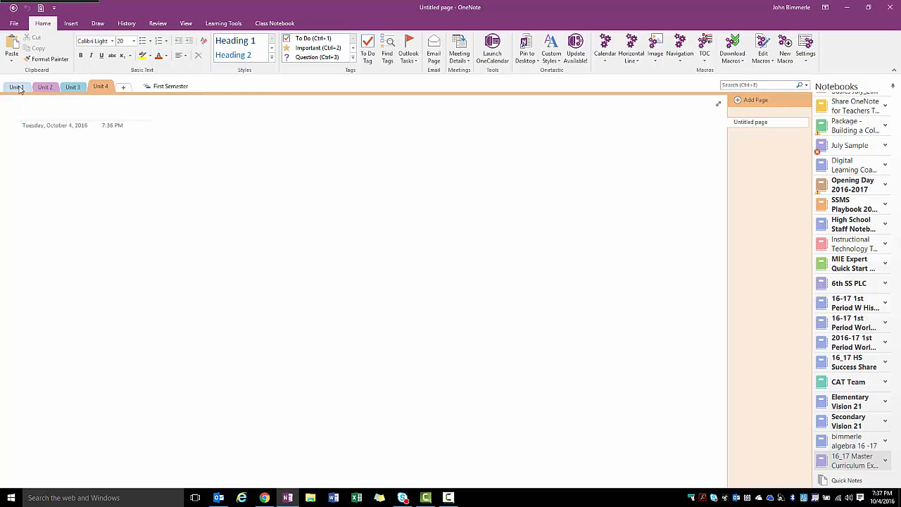
Move the Unit 1 section into the First Semester section group and check the group's contents.
{"action": "mouse_move", "coordinate": [19, 88]}
{"action": "left_mouse_down"}
{"action": "mouse_move", "coordinate": [165, 88]}
{"action": "mouse_move", "coordinate": [51, 92]}
{"action": "left_mouse_up"}
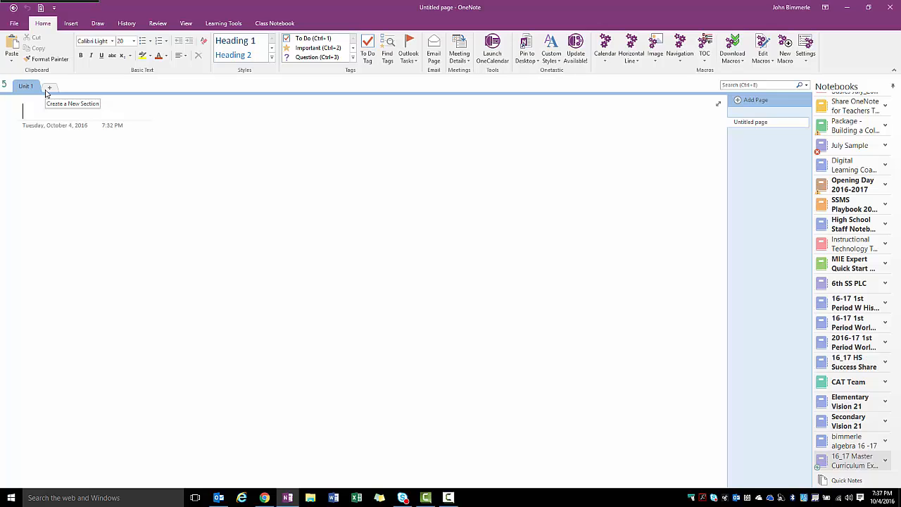
{"action": "left_click", "coordinate": [5, 85]}
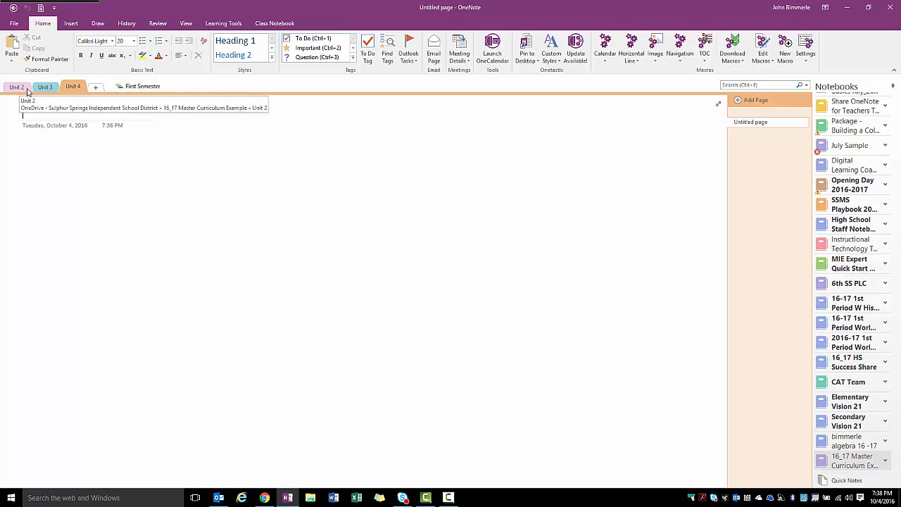
{"action": "left_click", "coordinate": [142, 87]}
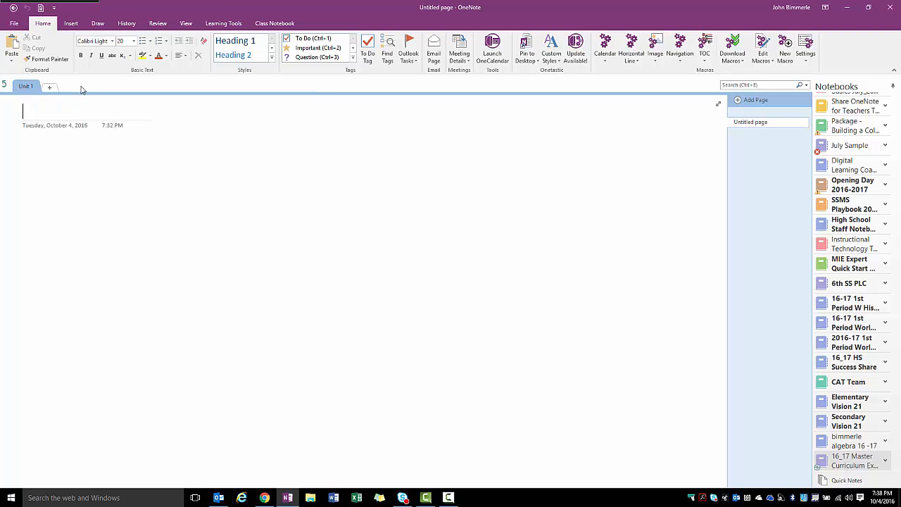
Move the Unit 2 and Unit 3 sections from the notebook's top level into the First Semester group.
{"action": "left_click", "coordinate": [3, 85]}
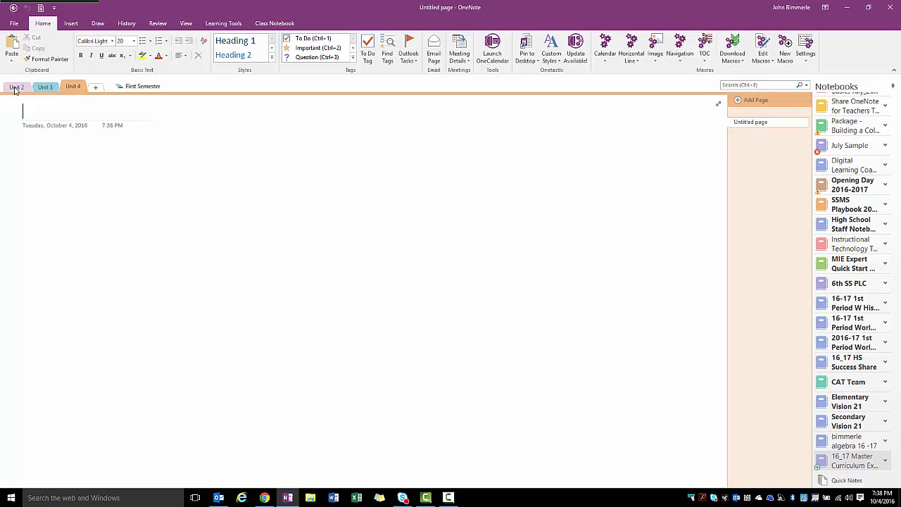
{"action": "left_click_drag", "start_coordinate": [15, 89], "coordinate": [48, 92]}
{"action": "left_click_drag", "start_coordinate": [113, 97], "coordinate": [58, 85]}
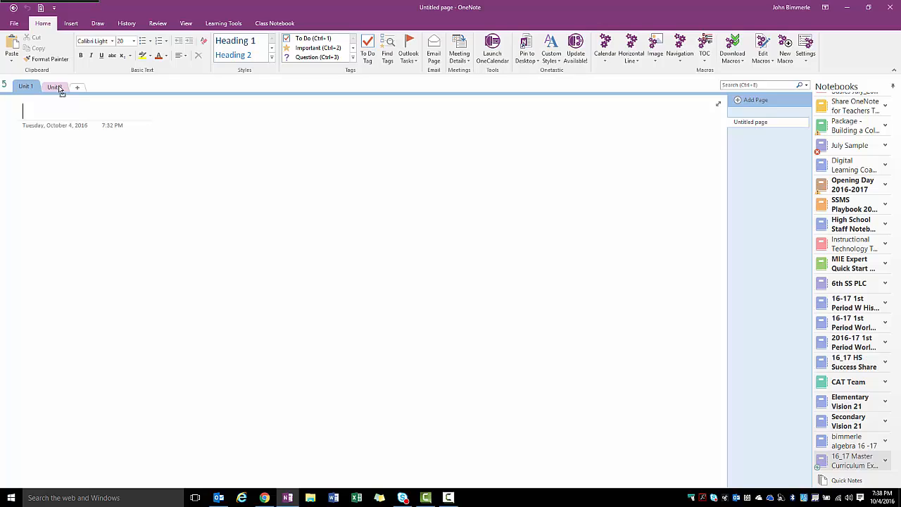
{"action": "left_click", "coordinate": [5, 84]}
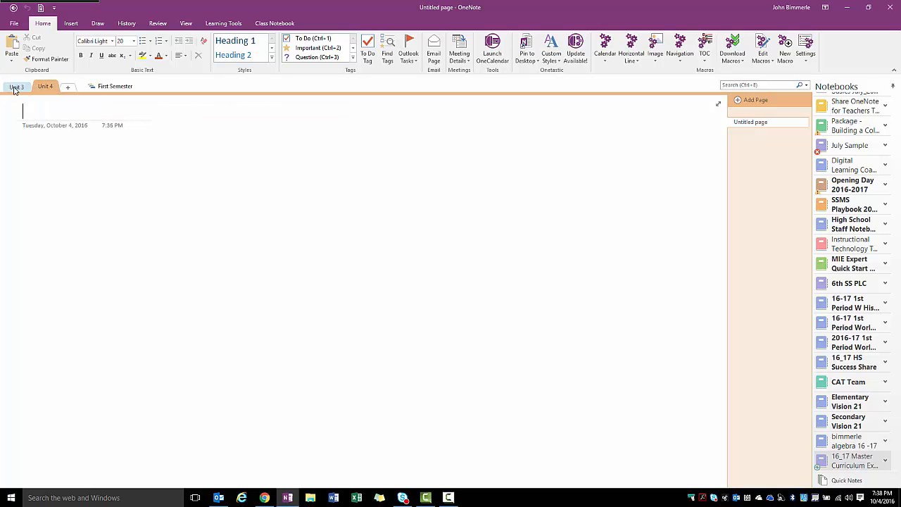
{"action": "left_click", "coordinate": [105, 87]}
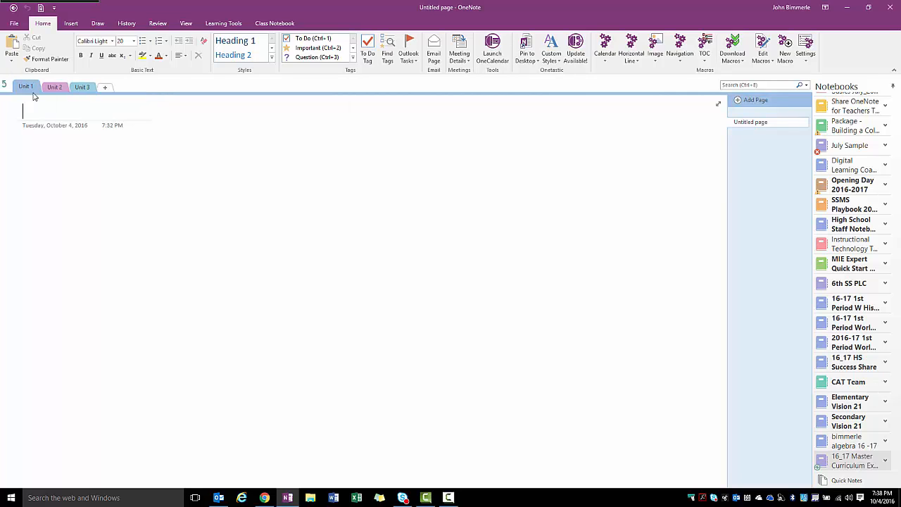
Create a second section group named Second Semester at the notebook's top level.
{"action": "left_click", "coordinate": [6, 85]}
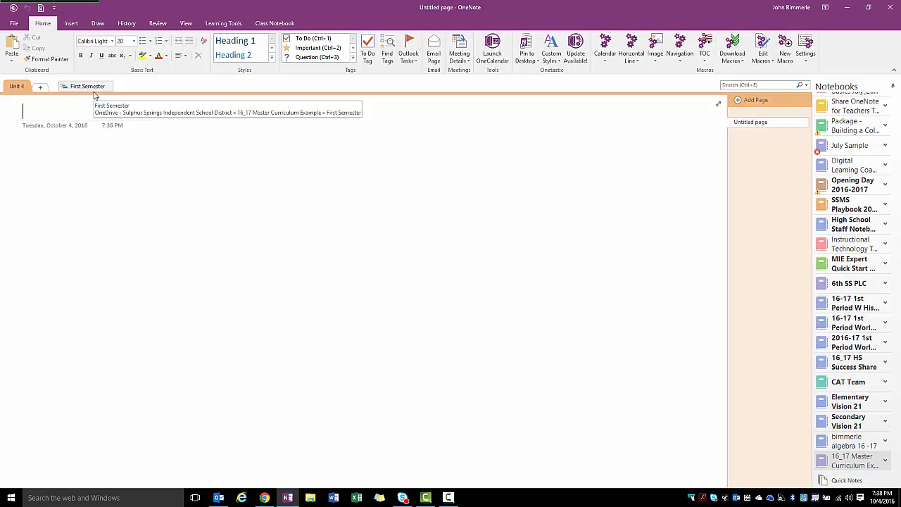
{"action": "right_click", "coordinate": [136, 87]}
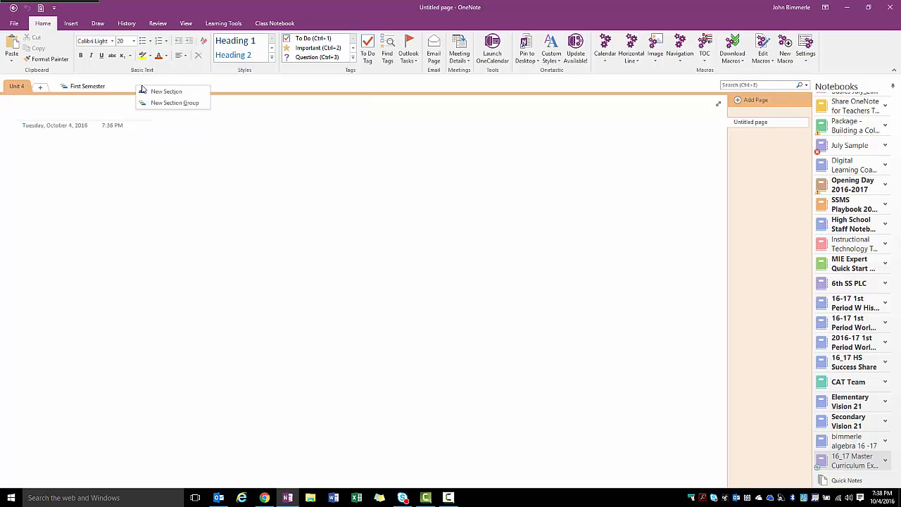
{"action": "left_click", "coordinate": [151, 103]}
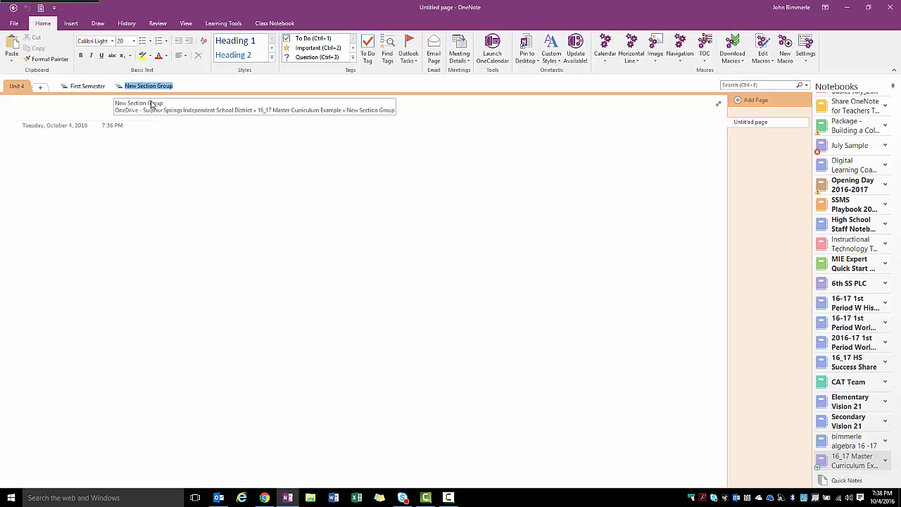
{"action": "type", "text": "Second Semester"}
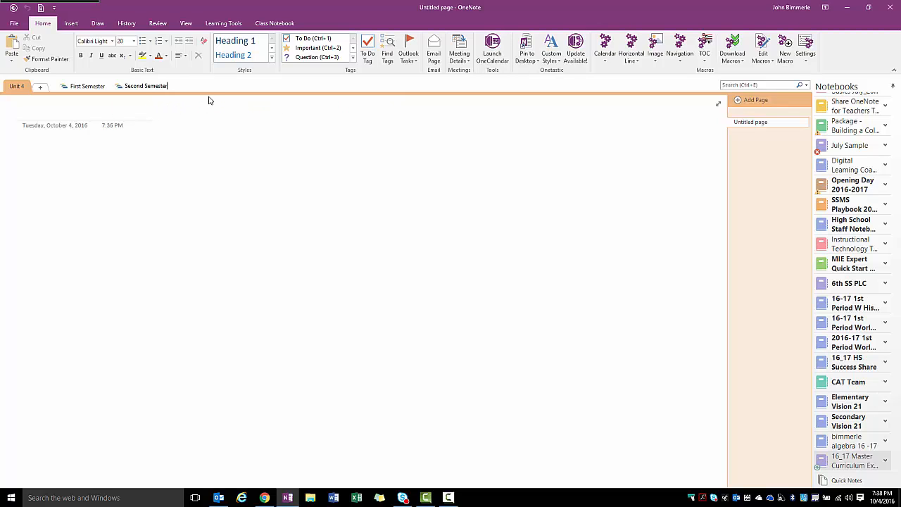
{"action": "key", "text": "Return"}
Move the Unit 4 section into the Second Semester group and return to the notebook's top level.
{"action": "left_click", "coordinate": [146, 88]}
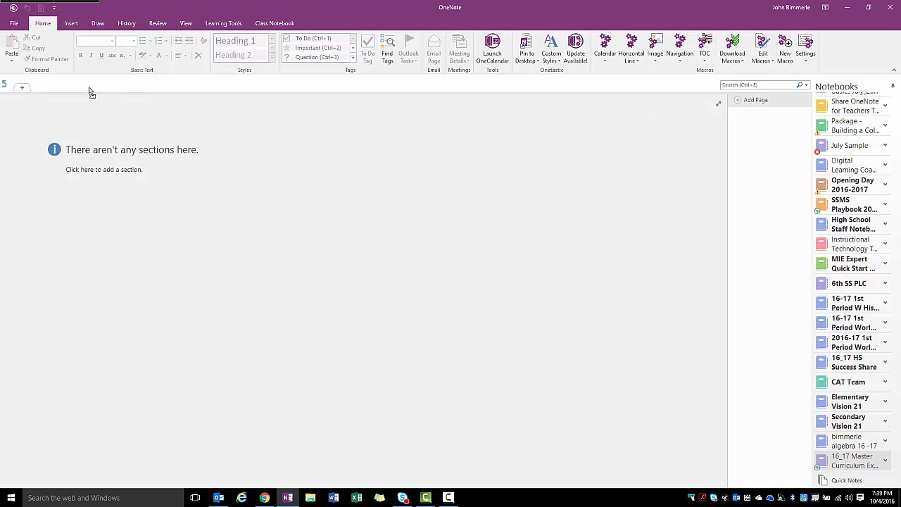
{"action": "left_click_drag", "start_coordinate": [89, 87], "coordinate": [89, 87]}
{"action": "left_click", "coordinate": [4, 86]}
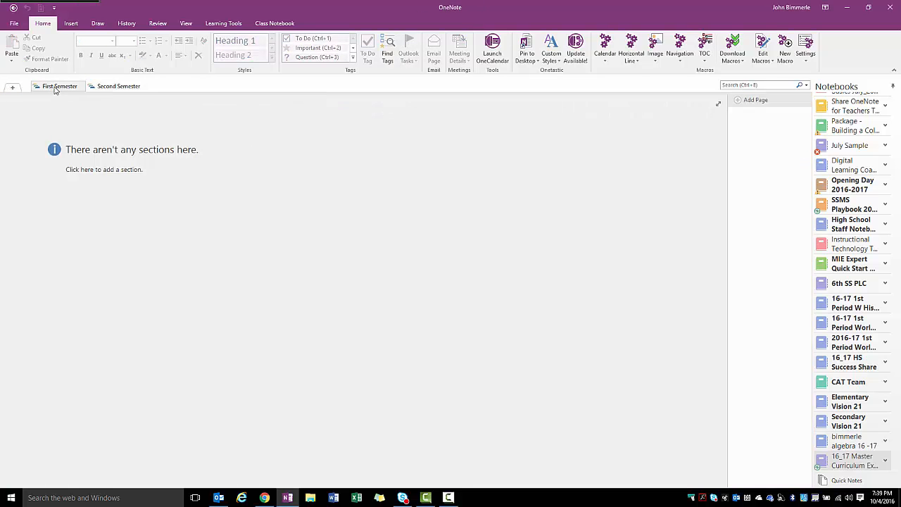
Add two sections named Unit 5 and Unit 6 inside the Second Semester group.
{"action": "left_click", "coordinate": [92, 87]}
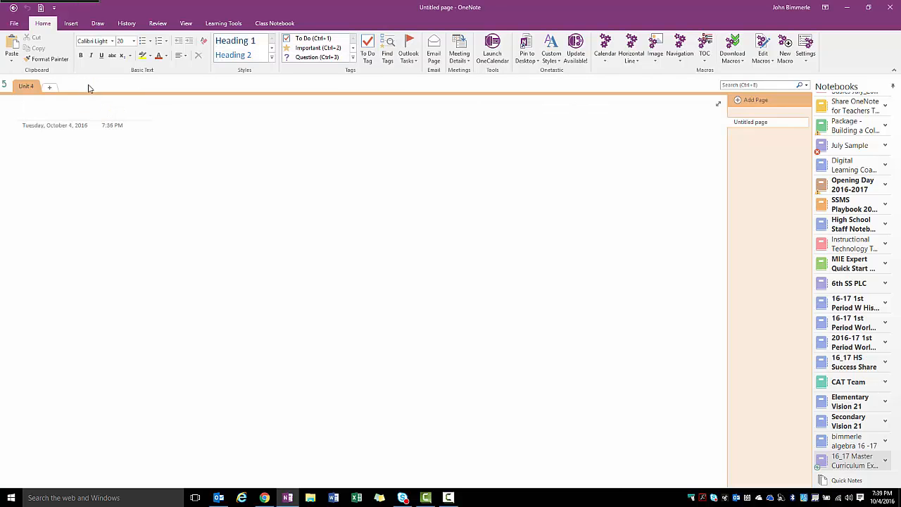
{"action": "left_click", "coordinate": [49, 90]}
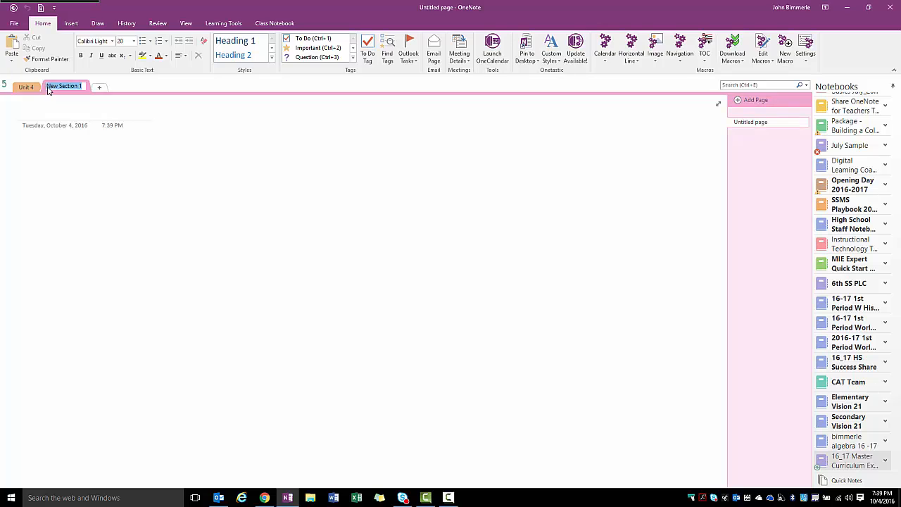
{"action": "type", "text": "Unit 5"}
{"action": "left_click", "coordinate": [100, 87]}
{"action": "type", "text": "Unit 6"}
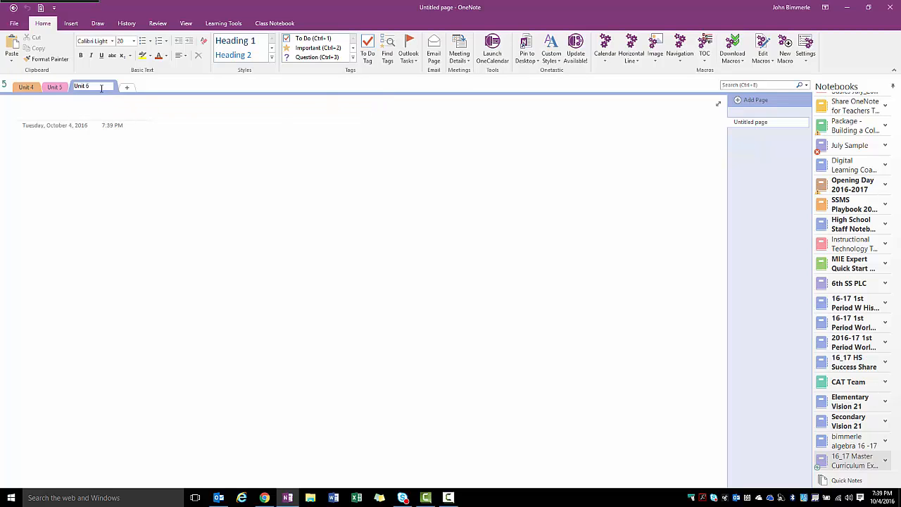
{"action": "key", "text": "Return"}
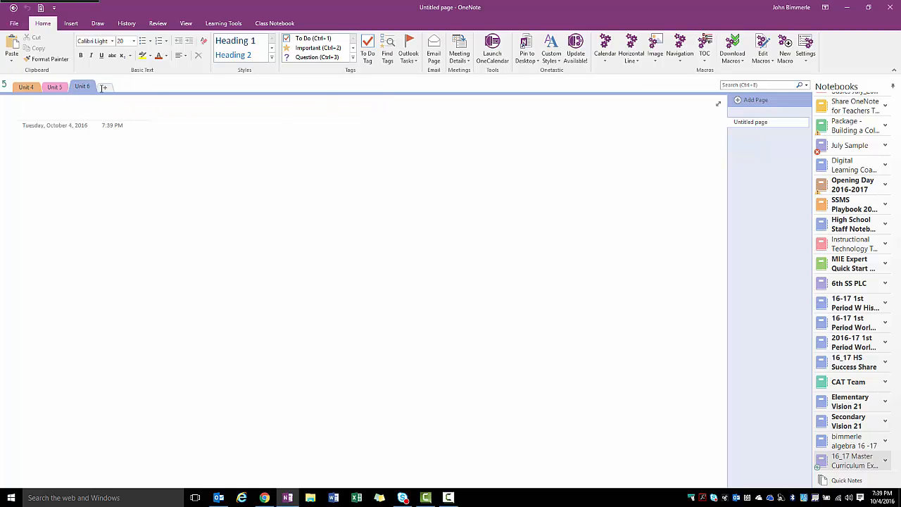
Review the unit sections in the First Semester and Second Semester groups, ending in First Semester.
{"action": "left_click", "coordinate": [5, 85]}
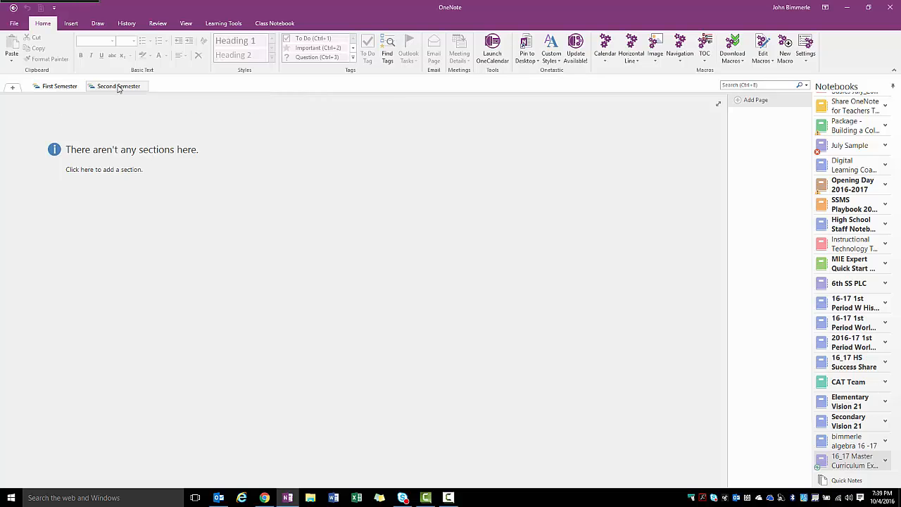
{"action": "left_click", "coordinate": [62, 86]}
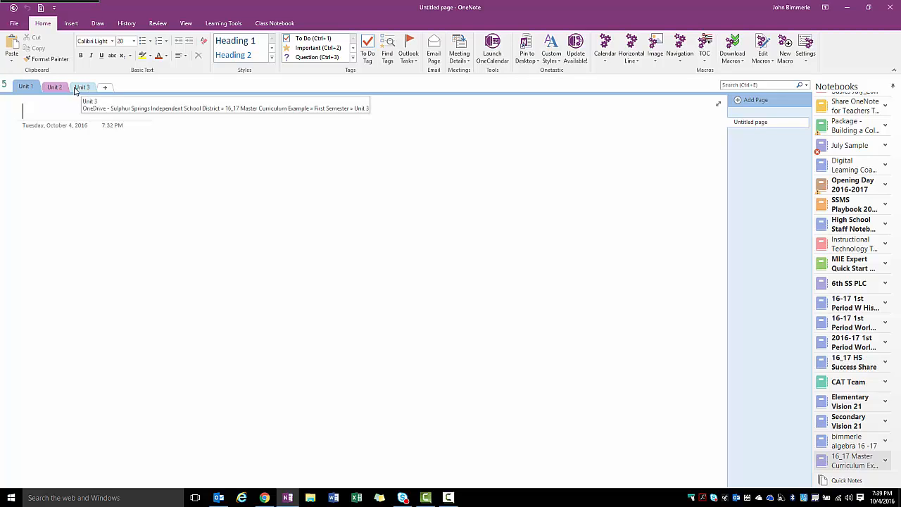
{"action": "left_click", "coordinate": [5, 85]}
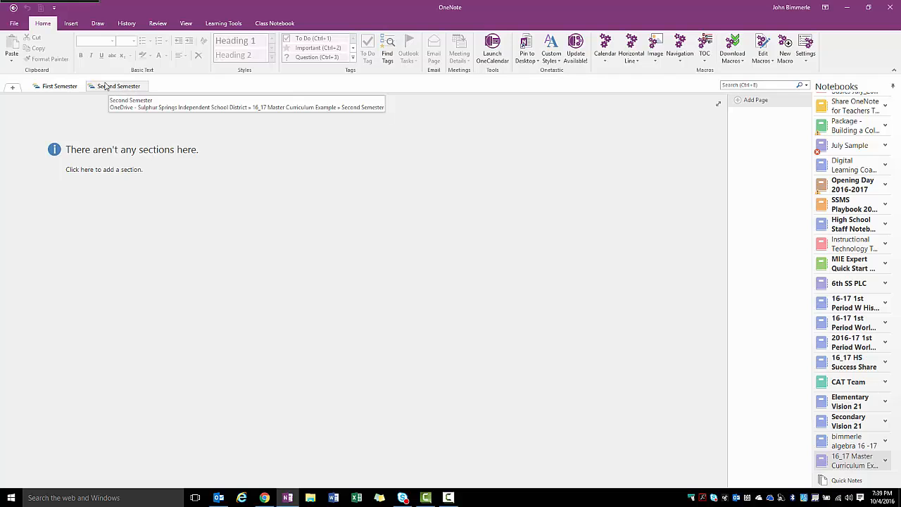
{"action": "left_click", "coordinate": [129, 87]}
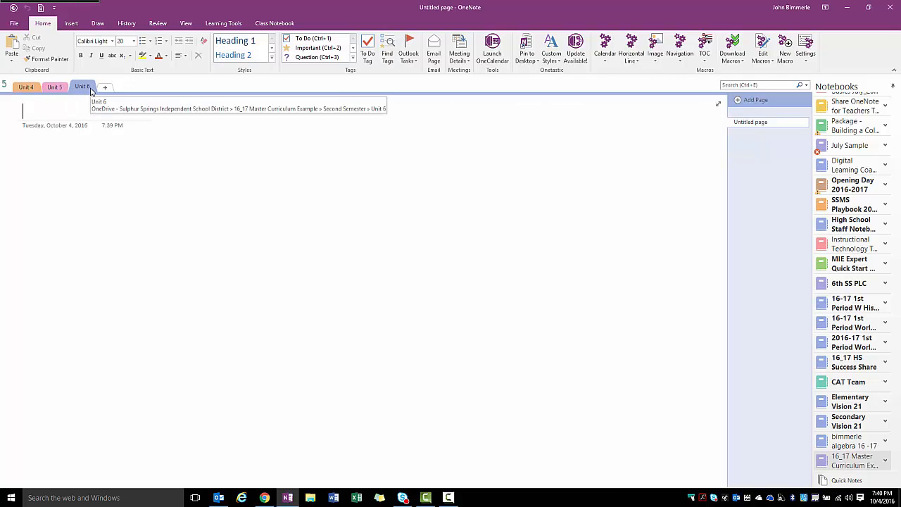
{"action": "left_click", "coordinate": [4, 84]}
{"action": "left_click", "coordinate": [34, 88]}
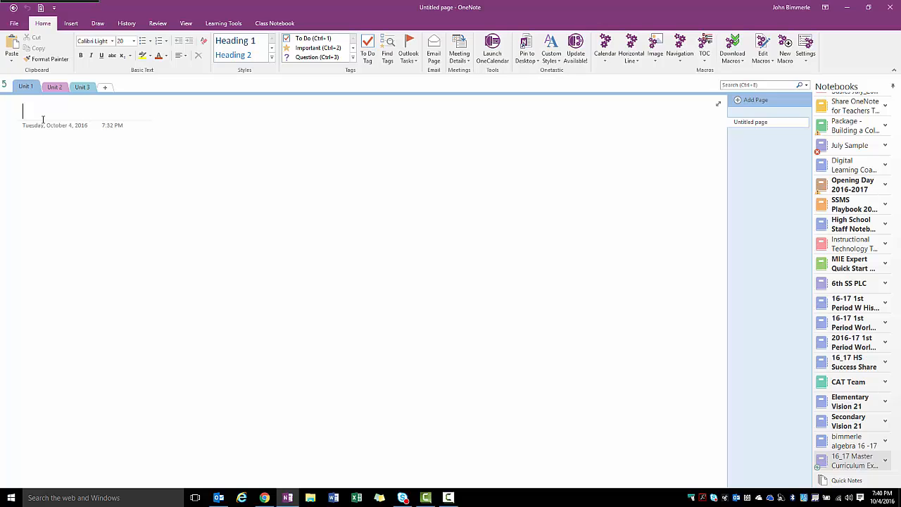
Create a section group named Unit 1 at the notebook's top level.
{"action": "left_click", "coordinate": [5, 85]}
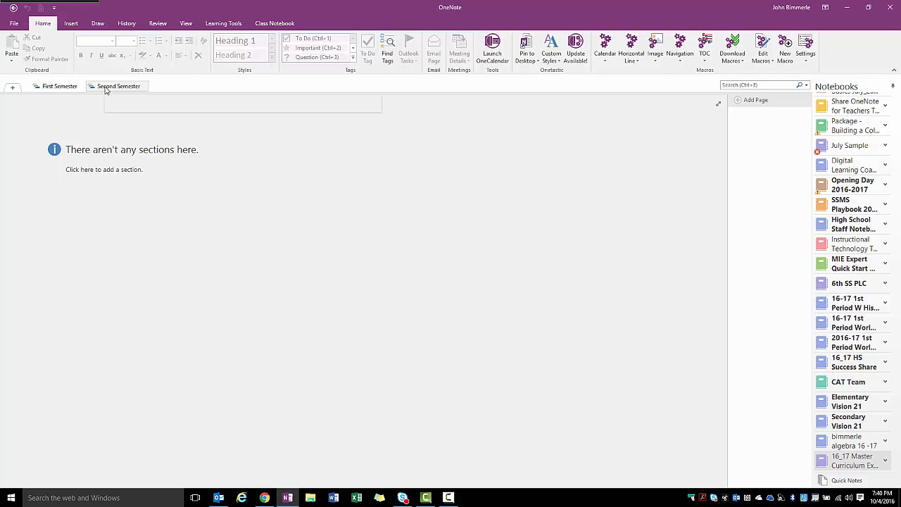
{"action": "right_click", "coordinate": [180, 90]}
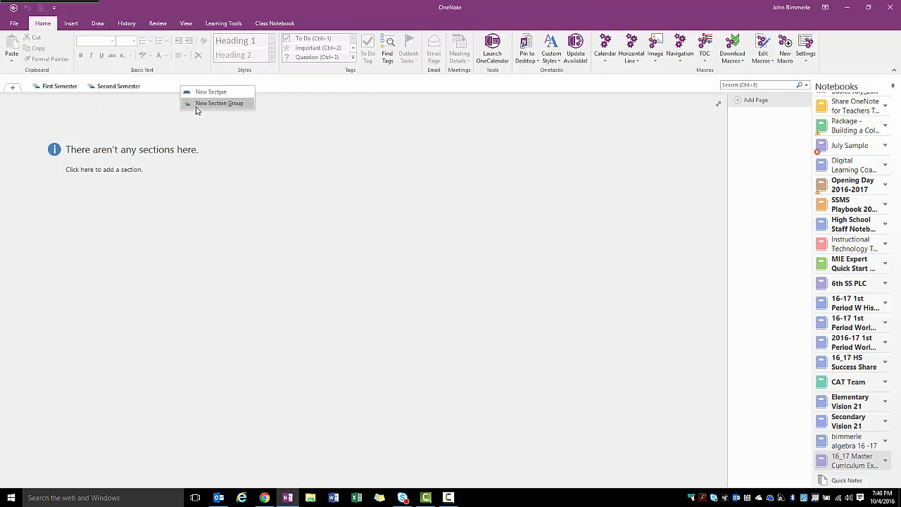
{"action": "left_click", "coordinate": [197, 103]}
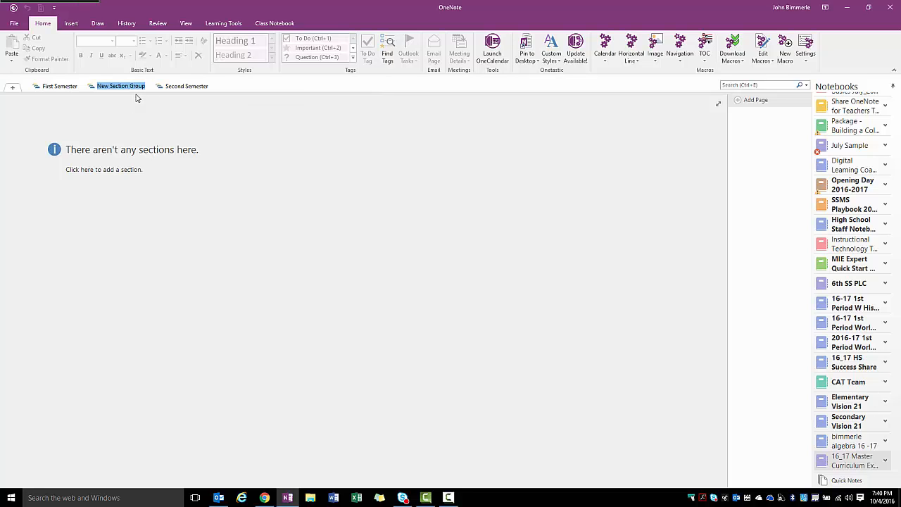
{"action": "type", "text": "Unit 1"}
{"action": "key", "text": "Return"}
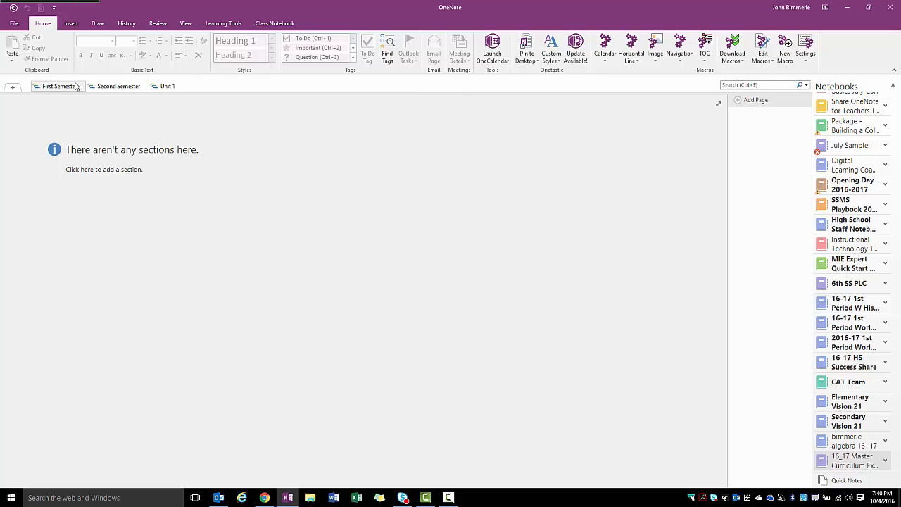
Add three sections named Handouts, Quizzes and Class Notes inside the Unit 1 section group.
{"action": "left_click", "coordinate": [167, 88]}
{"action": "left_click", "coordinate": [21, 88]}
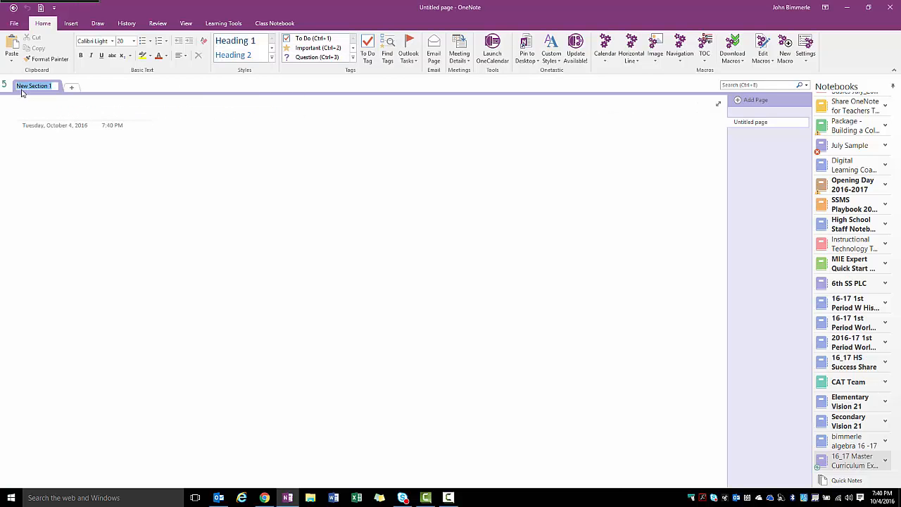
{"action": "type", "text": "Hardouts"}
{"action": "key", "text": "Return"}
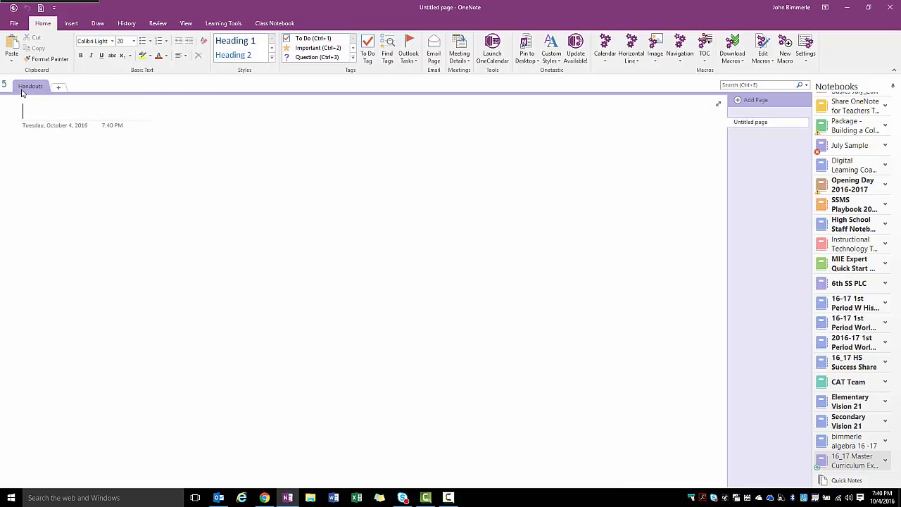
{"action": "left_click", "coordinate": [59, 87]}
{"action": "type", "text": "Quizzes"}
{"action": "key", "text": "Return"}
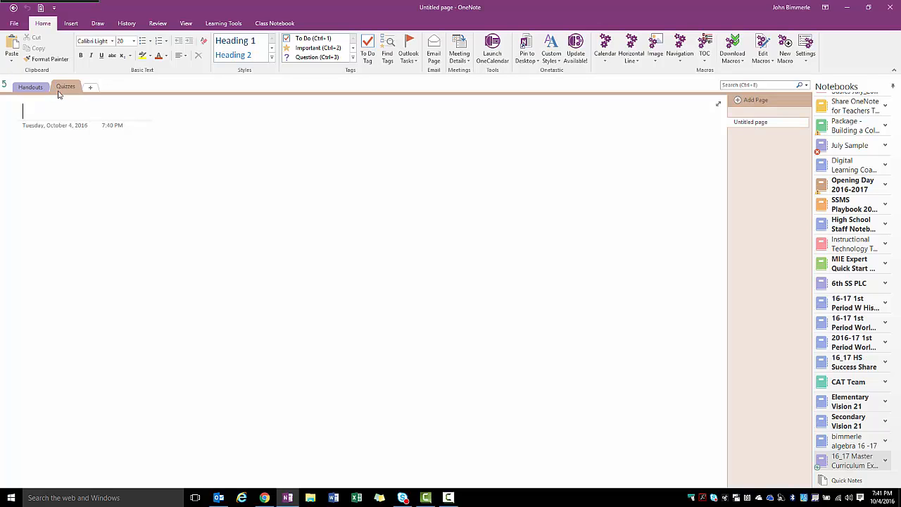
{"action": "left_click", "coordinate": [90, 87]}
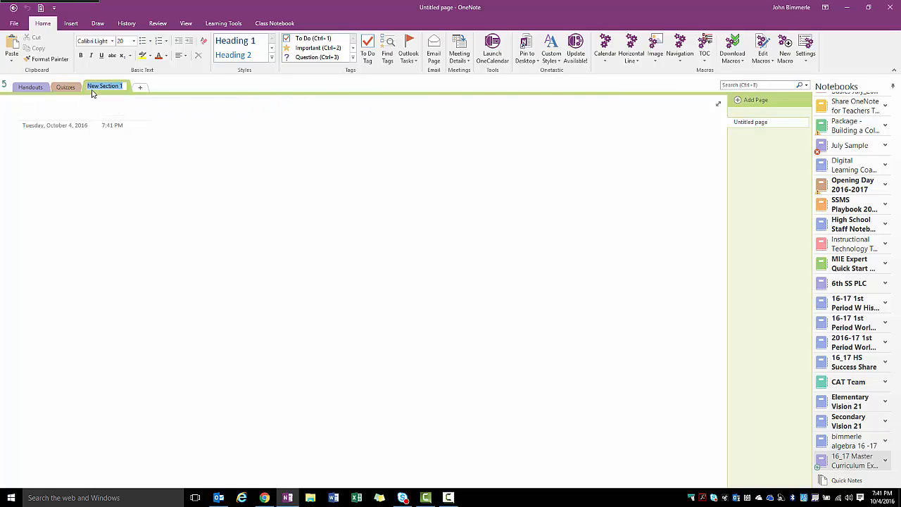
{"action": "type", "text": "Class Notes"}
{"action": "key", "text": "Return"}
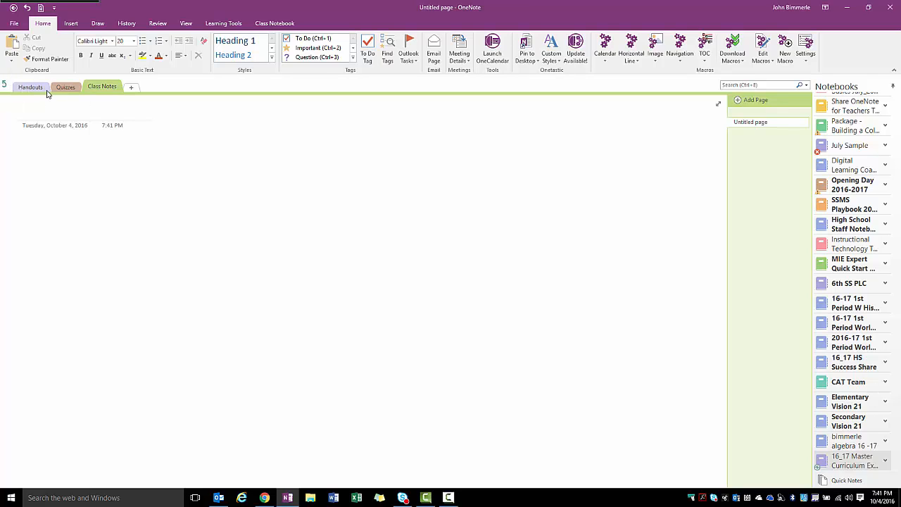
In First Semester's Unit 1 section, title the existing page Handouts and add an untitled subpage beneath it.
{"action": "left_click", "coordinate": [4, 85]}
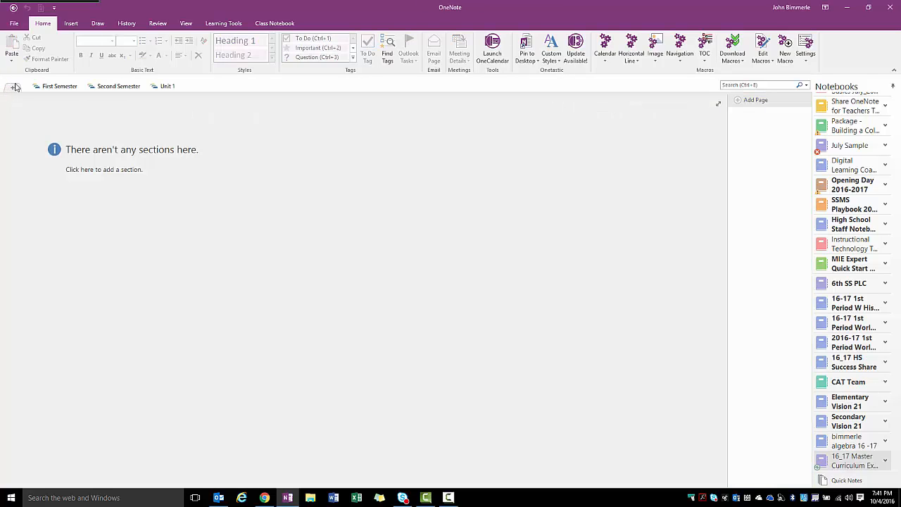
{"action": "left_click", "coordinate": [70, 87]}
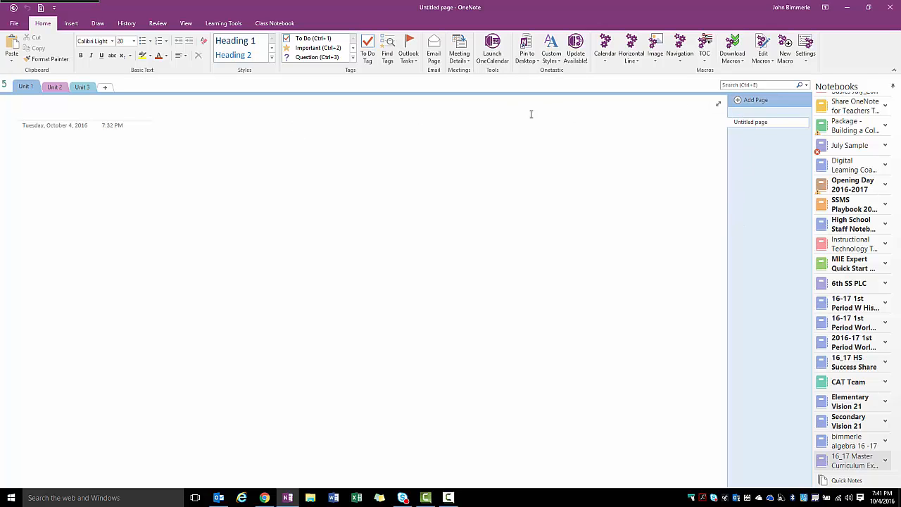
{"action": "type", "text": "Handouts"}
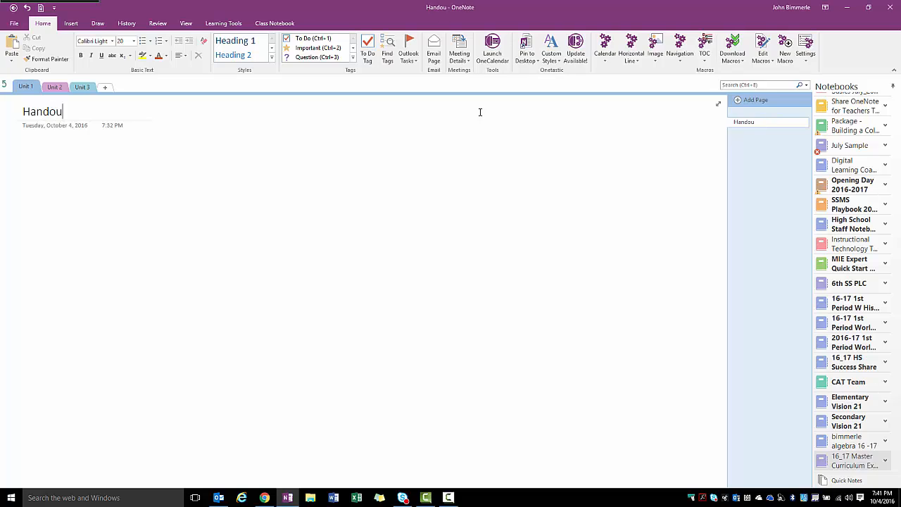
{"action": "left_click", "coordinate": [752, 101]}
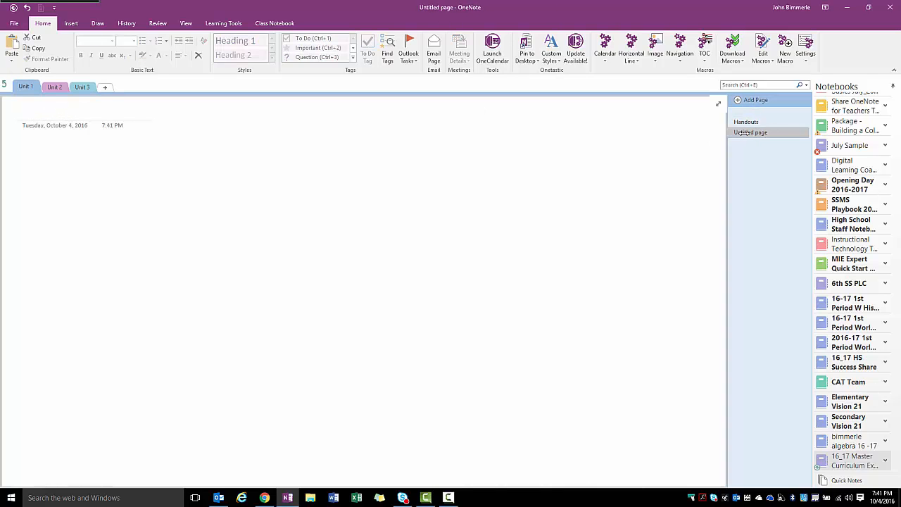
{"action": "left_click_drag", "start_coordinate": [738, 133], "coordinate": [759, 132]}
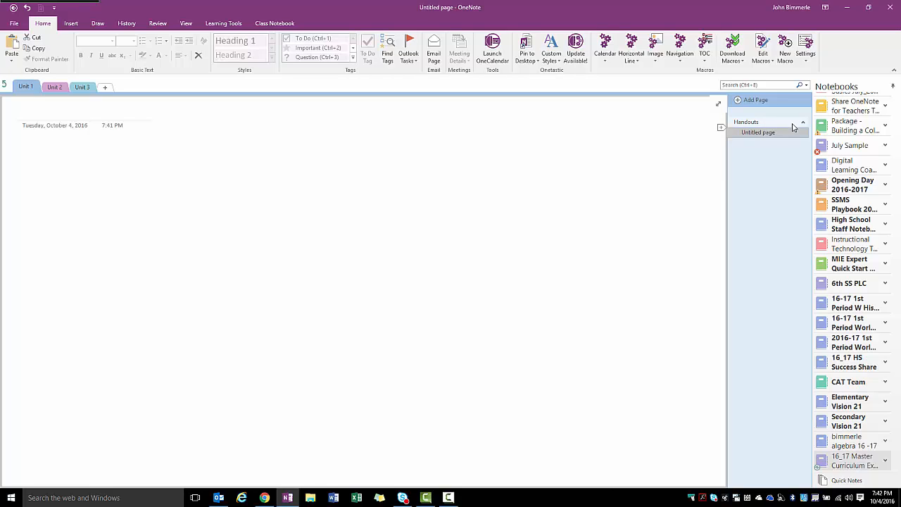
Add three more untitled pages to the Unit 1 section and indent them as subpages of Handouts.
{"action": "left_click", "coordinate": [756, 100]}
{"action": "left_click", "coordinate": [757, 102]}
{"action": "left_click", "coordinate": [757, 103]}
{"action": "left_click", "coordinate": [750, 143]}
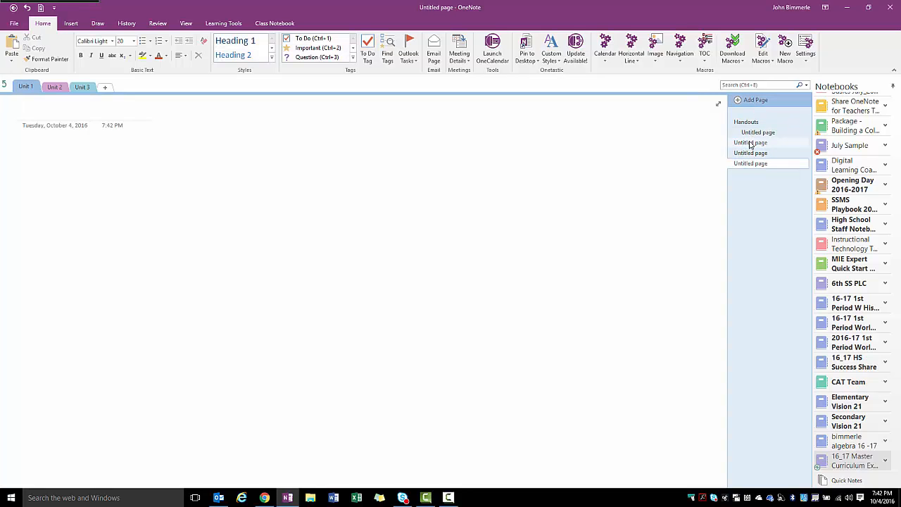
{"action": "left_click", "coordinate": [749, 164], "text": "shift"}
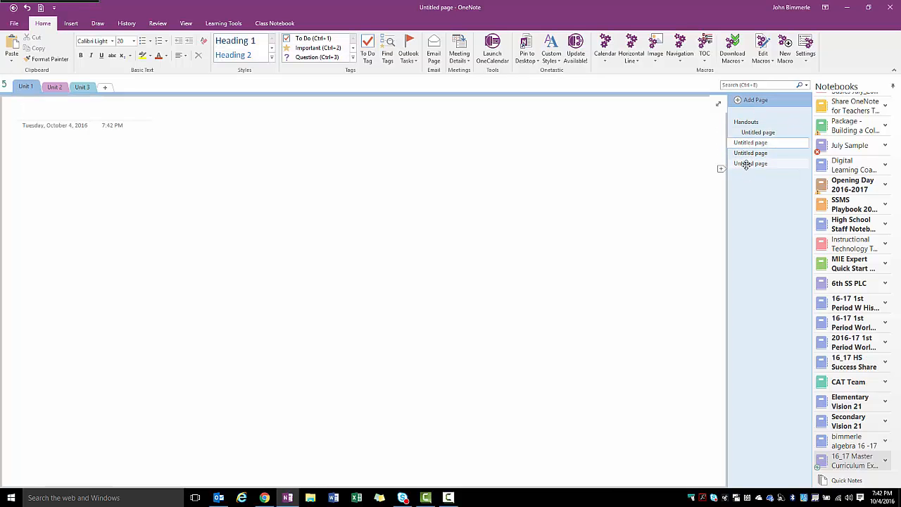
{"action": "left_click_drag", "start_coordinate": [750, 157], "coordinate": [758, 153]}
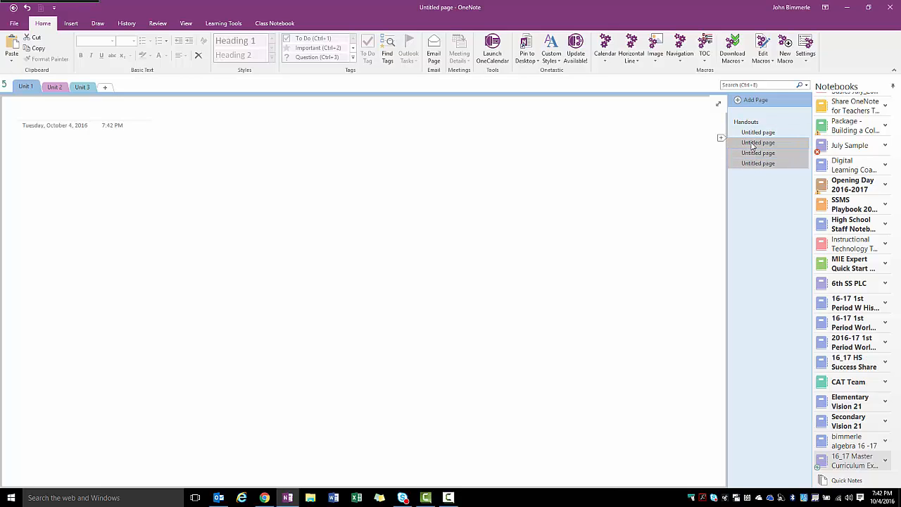
Add a page titled Class Notes to the Unit 1 section and give it three untitled subpages.
{"action": "left_click", "coordinate": [745, 104]}
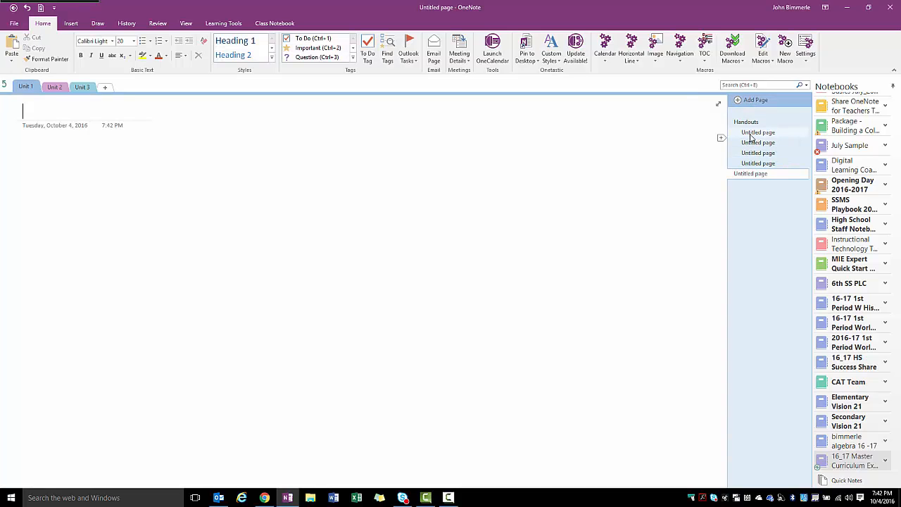
{"action": "type", "text": "Class Notes"}
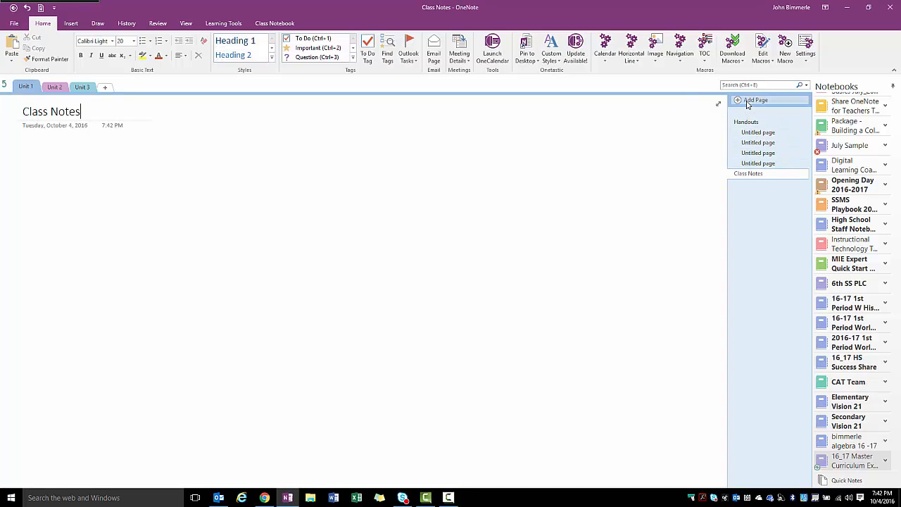
{"action": "left_click", "coordinate": [748, 104]}
{"action": "left_click", "coordinate": [748, 104]}
{"action": "left_click", "coordinate": [748, 104]}
{"action": "left_click", "coordinate": [742, 184]}
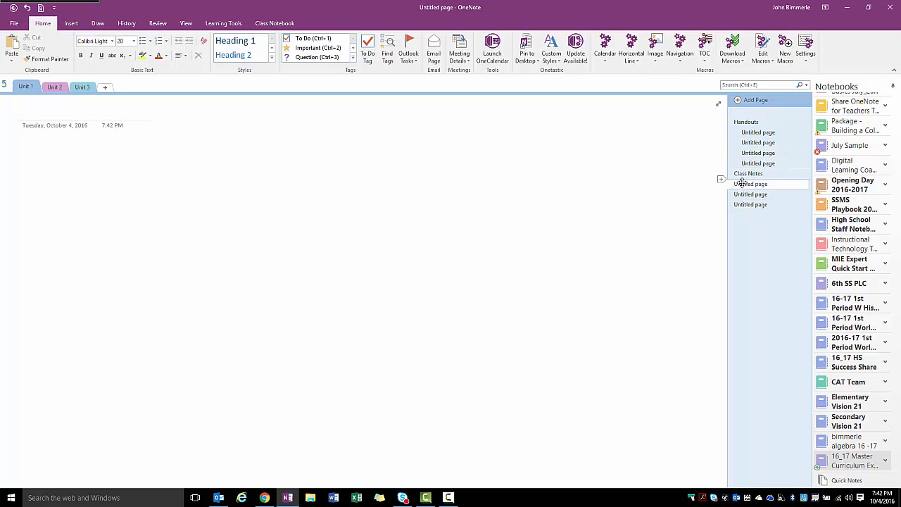
{"action": "left_click", "coordinate": [741, 204], "text": "shift"}
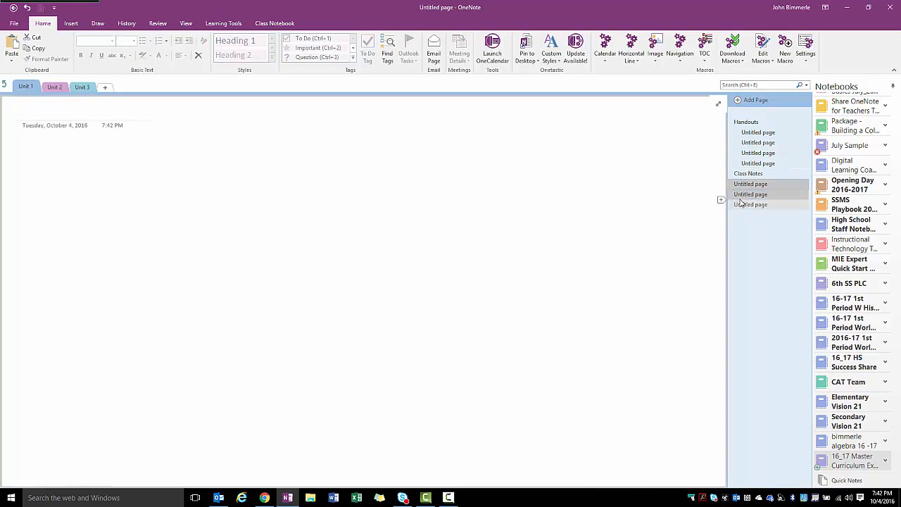
{"action": "left_click_drag", "start_coordinate": [741, 204], "coordinate": [748, 195]}
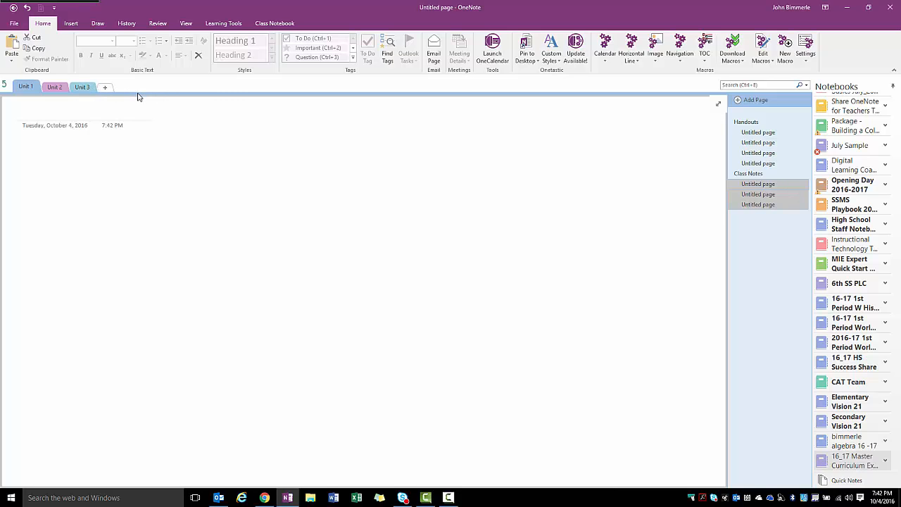
Add two untitled pages to the Handouts section of the top-level Unit 1 section group.
{"action": "left_click", "coordinate": [4, 85]}
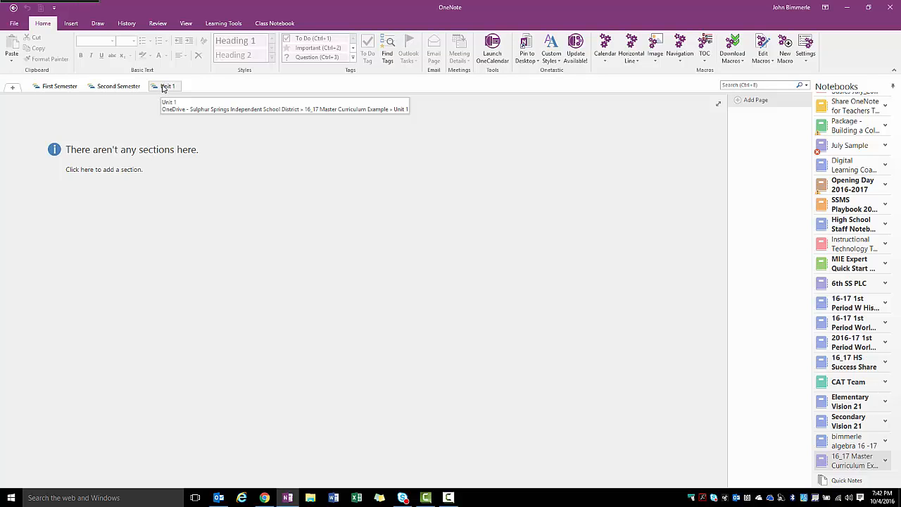
{"action": "left_click", "coordinate": [163, 87]}
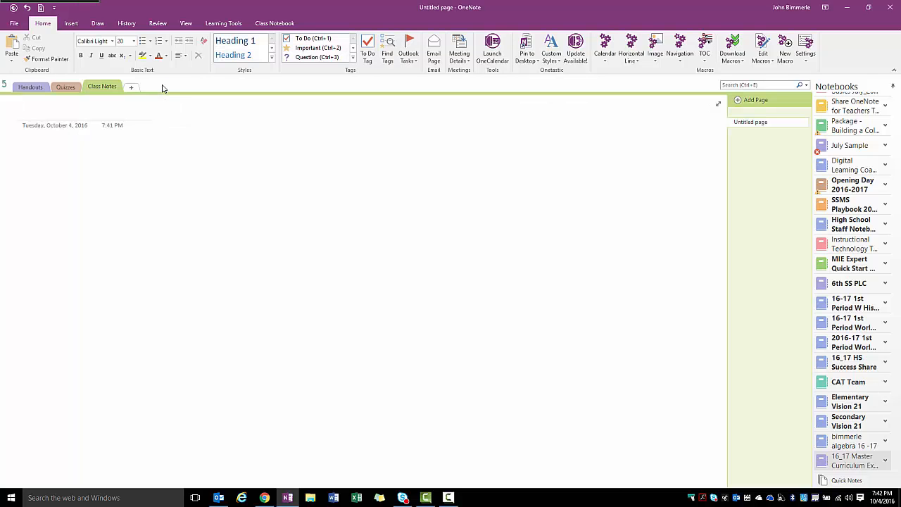
{"action": "left_click", "coordinate": [29, 88]}
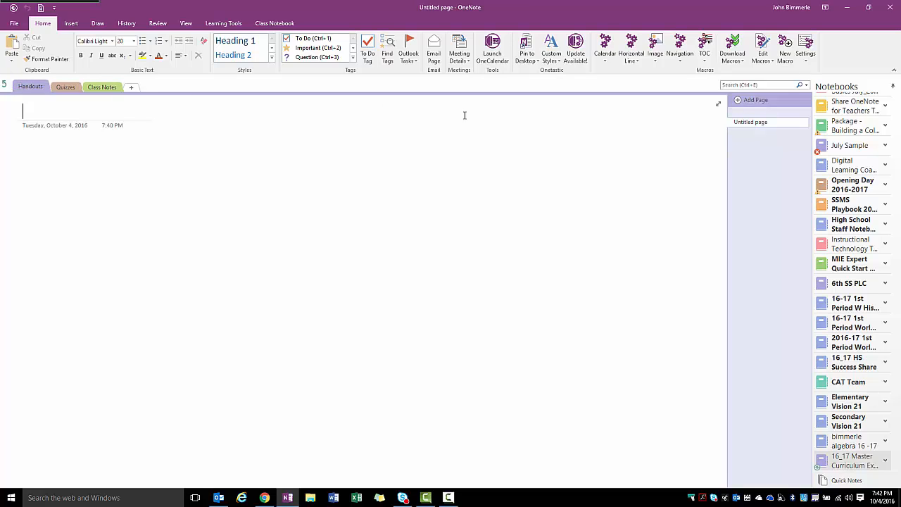
{"action": "left_click", "coordinate": [788, 108]}
{"action": "left_click", "coordinate": [788, 108]}
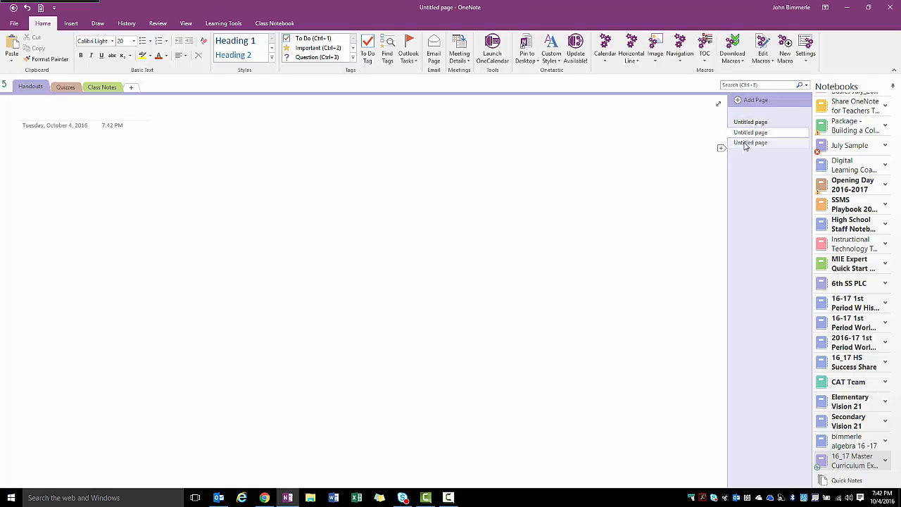
Add four untitled pages to the Quizzes section of the Unit 1 section group.
{"action": "left_click", "coordinate": [65, 86]}
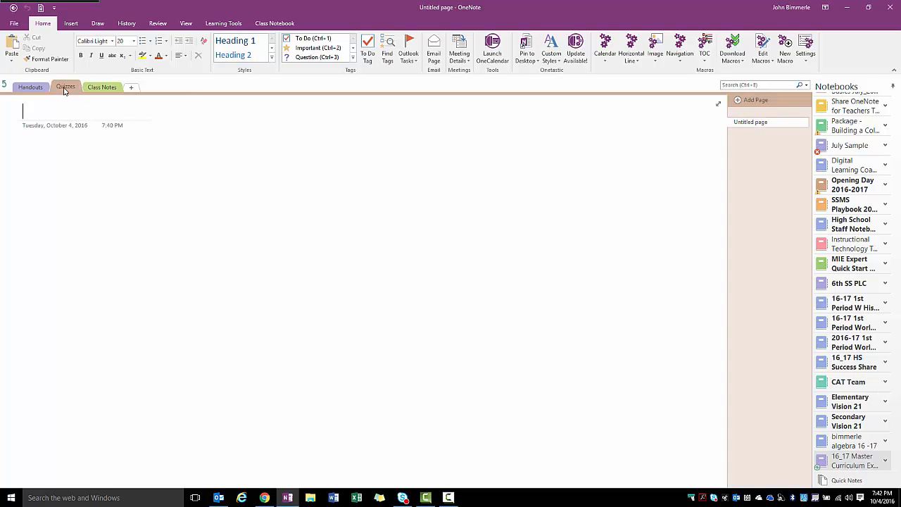
{"action": "left_click", "coordinate": [753, 100]}
{"action": "left_click", "coordinate": [754, 100]}
{"action": "left_click", "coordinate": [754, 100]}
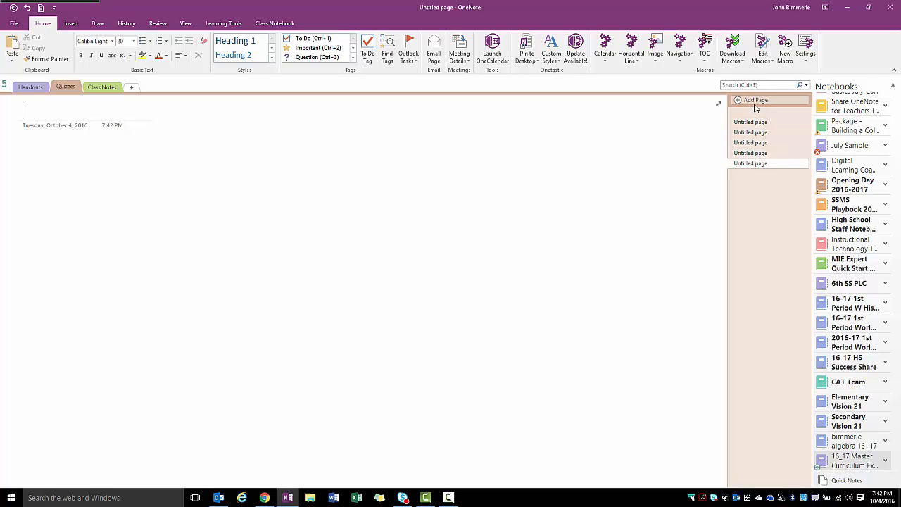
{"action": "left_click", "coordinate": [754, 100]}
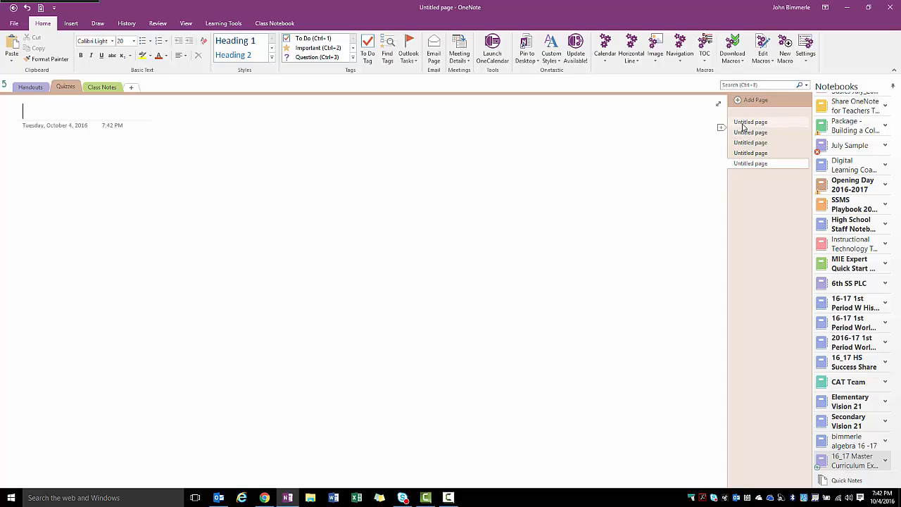
Add three untitled pages to the Class Notes section of the Unit 1 section group.
{"action": "left_click", "coordinate": [103, 87]}
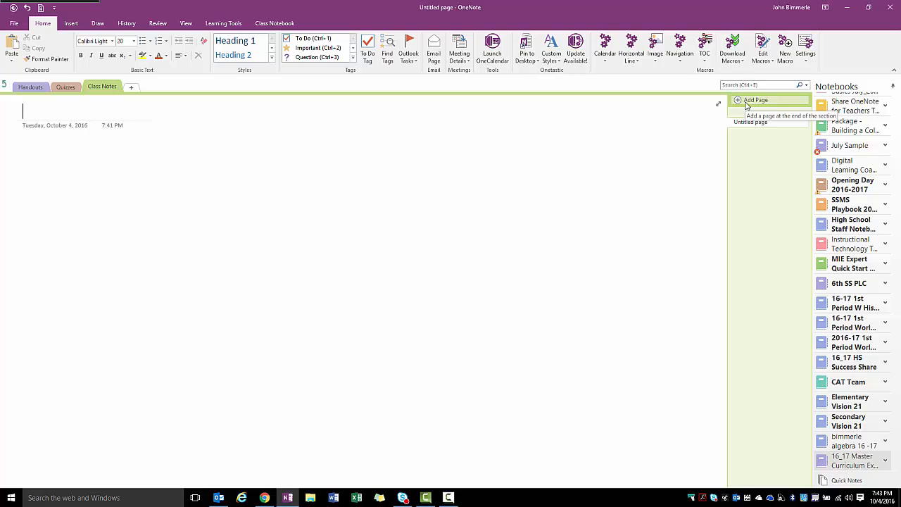
{"action": "left_click", "coordinate": [747, 106]}
{"action": "left_click", "coordinate": [747, 105]}
{"action": "left_click", "coordinate": [746, 106]}
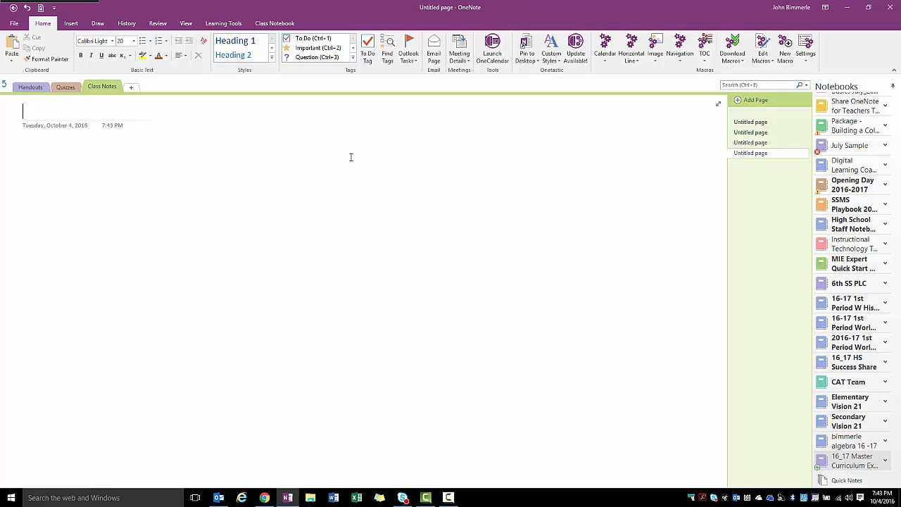
In First Semester's Unit 1 section, title the first subpage under Handouts Leadership Man 3.0.
{"action": "left_click", "coordinate": [5, 86]}
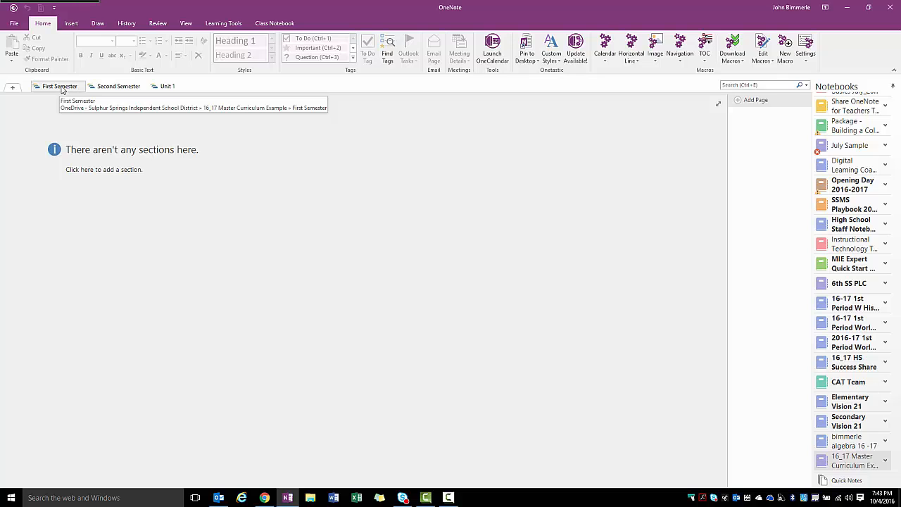
{"action": "left_click", "coordinate": [62, 89]}
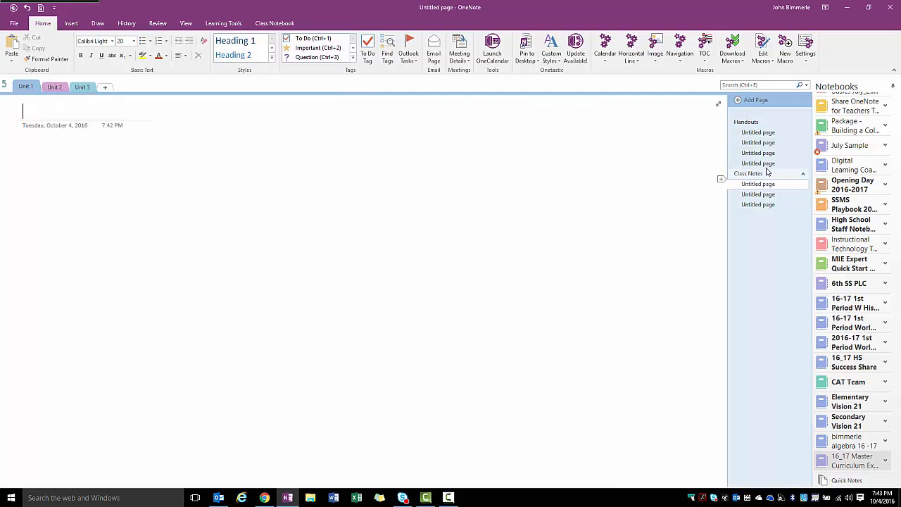
{"action": "left_click", "coordinate": [750, 134]}
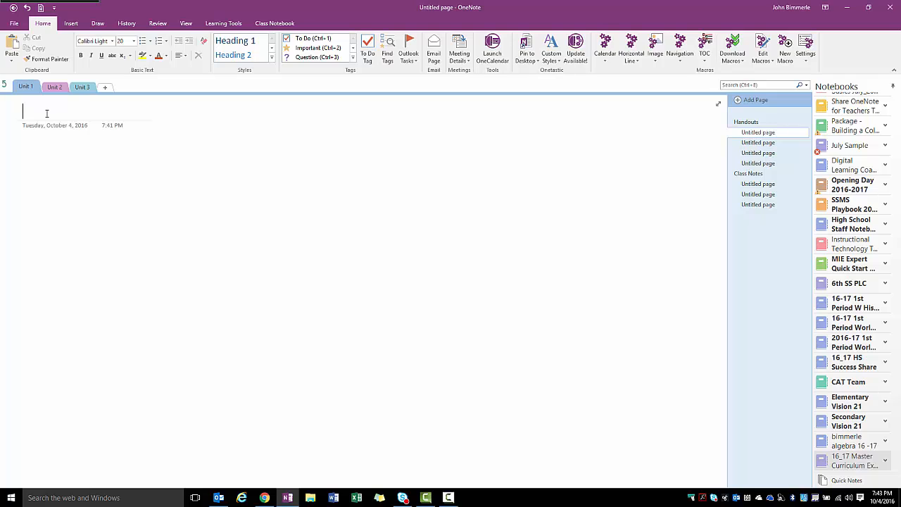
{"action": "type", "text": "Lead ership Man 3.0"}
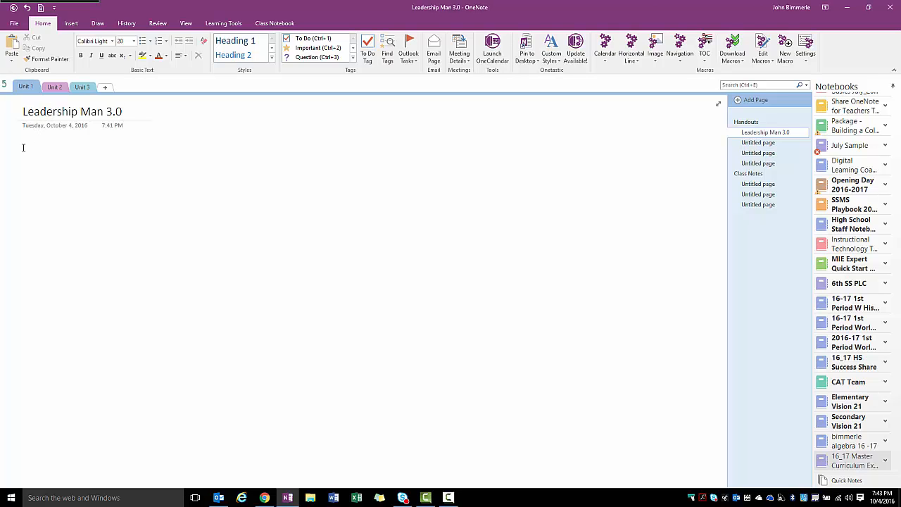
Insert the Leadership Man 3.0 PDF as a file printout below the title of the Leadership Man 3.0 page.
{"action": "left_click", "coordinate": [25, 153]}
{"action": "left_click", "coordinate": [71, 24]}
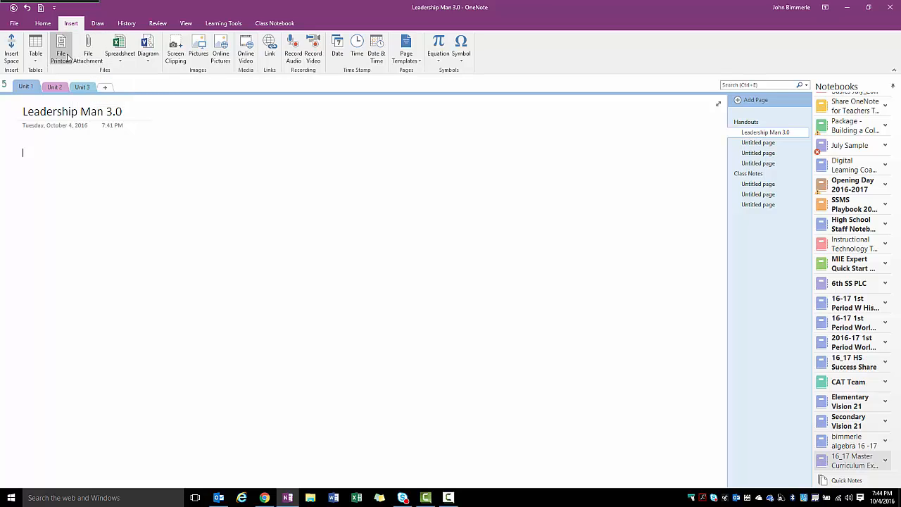
{"action": "left_click", "coordinate": [60, 49]}
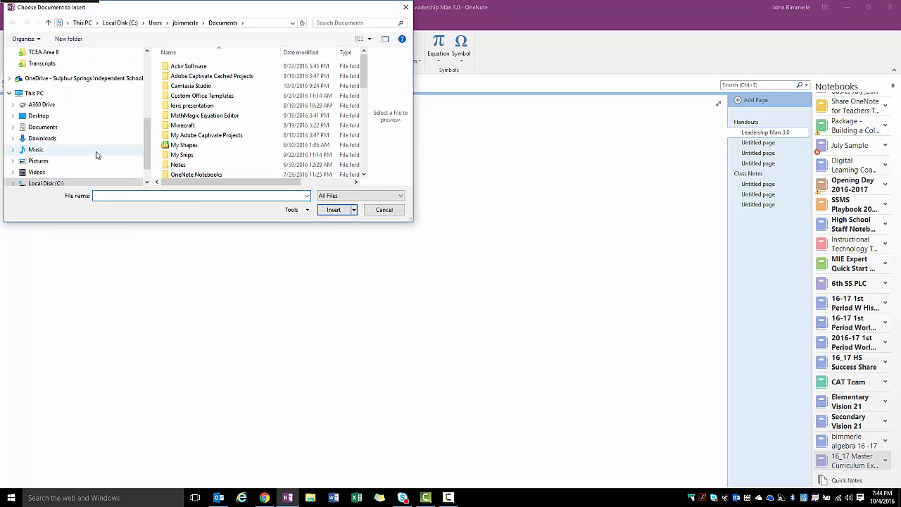
{"action": "left_click", "coordinate": [55, 128]}
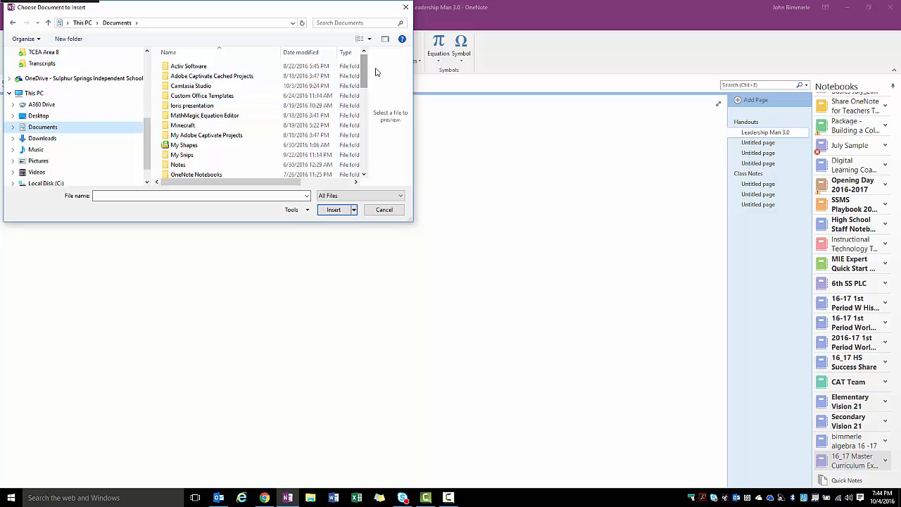
{"action": "left_click_drag", "start_coordinate": [363, 70], "coordinate": [361, 122]}
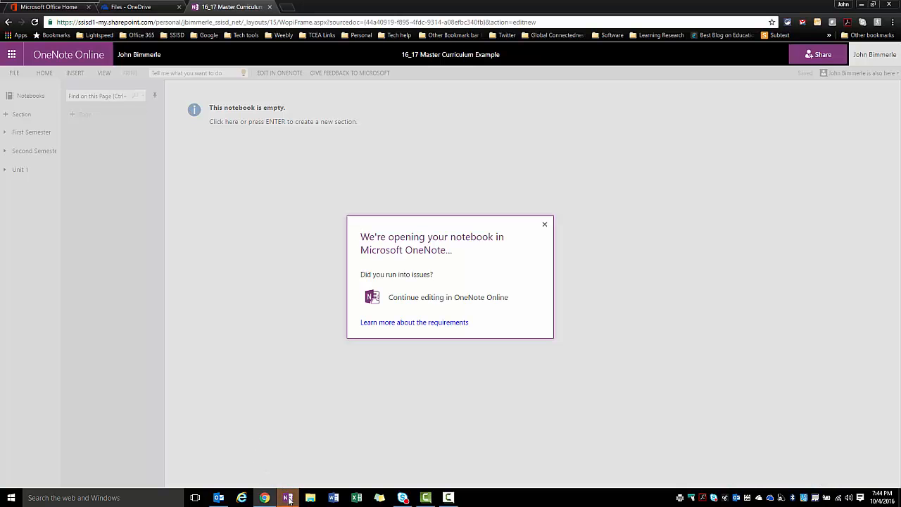
{"action": "mouse_move", "coordinate": [289, 499]}
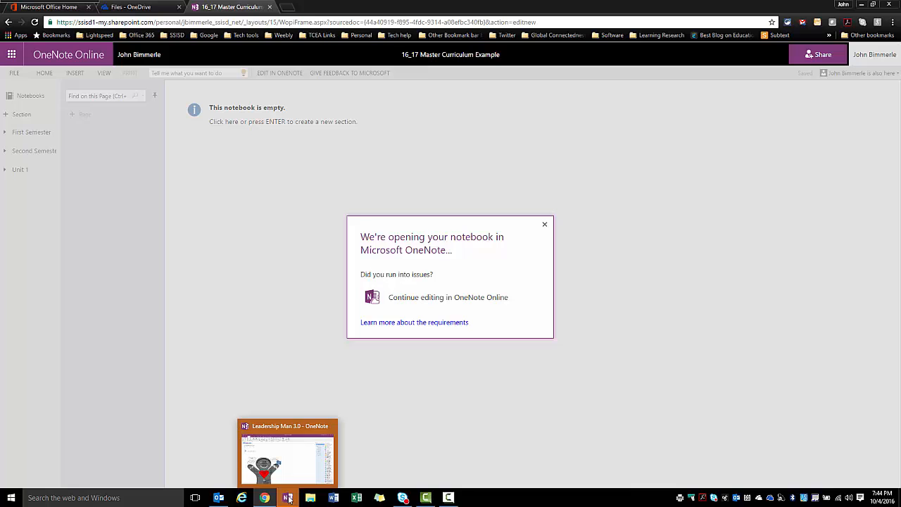
{"action": "left_click", "coordinate": [287, 454]}
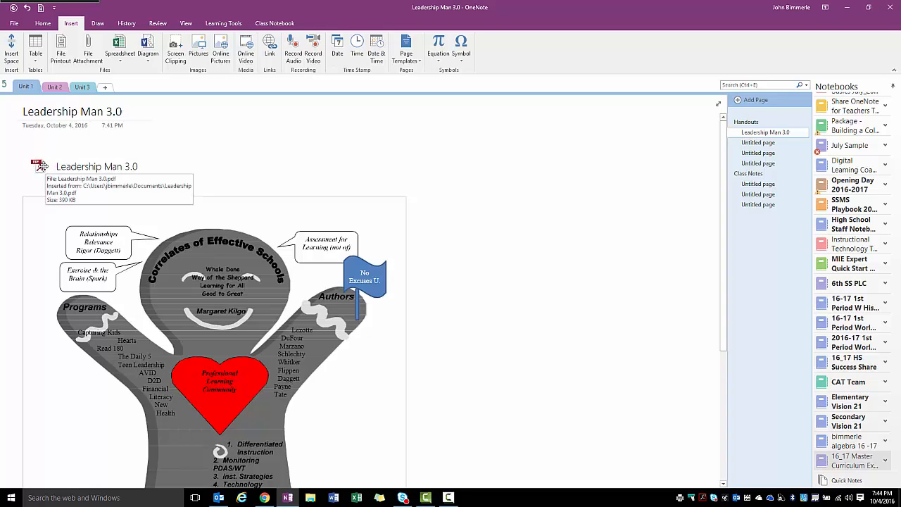
Open the attached Leadership Man 3.0 PDF, read it through and close it, and look over its printout on the page.
{"action": "double_click", "coordinate": [40, 166]}
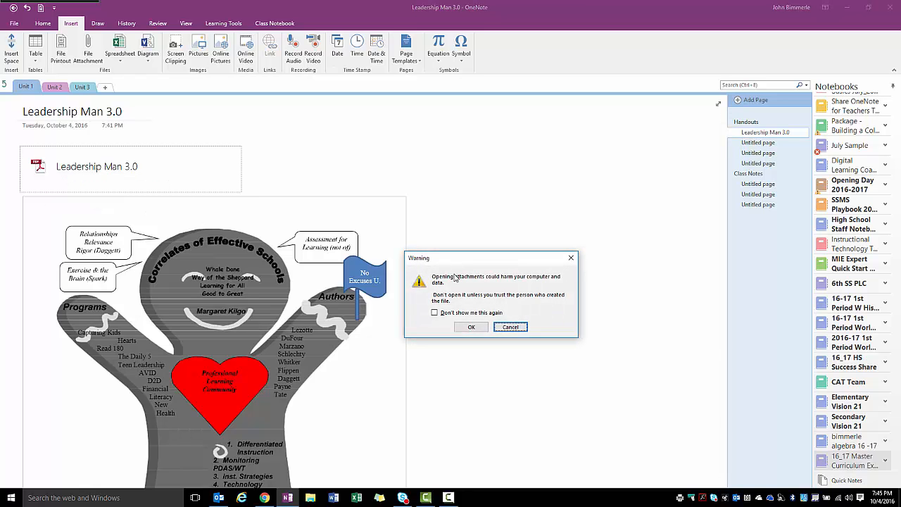
{"action": "left_click", "coordinate": [470, 327]}
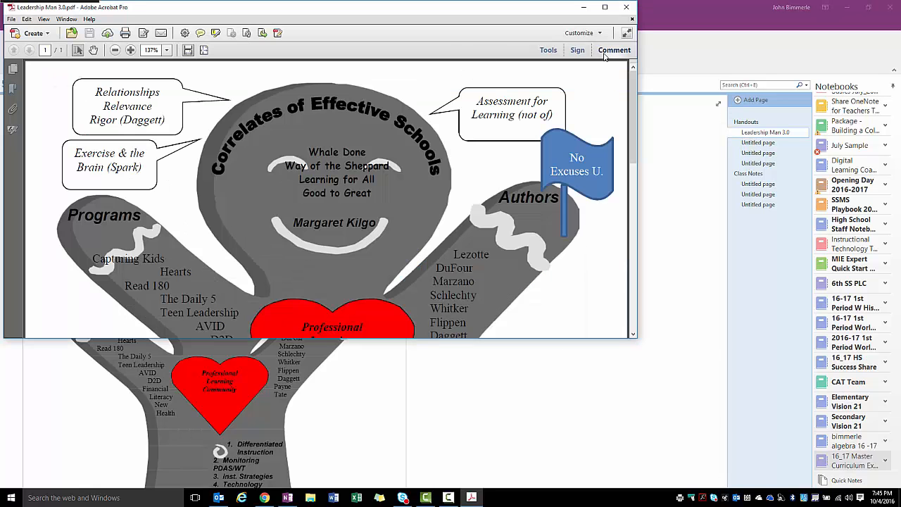
{"action": "left_click", "coordinate": [605, 7]}
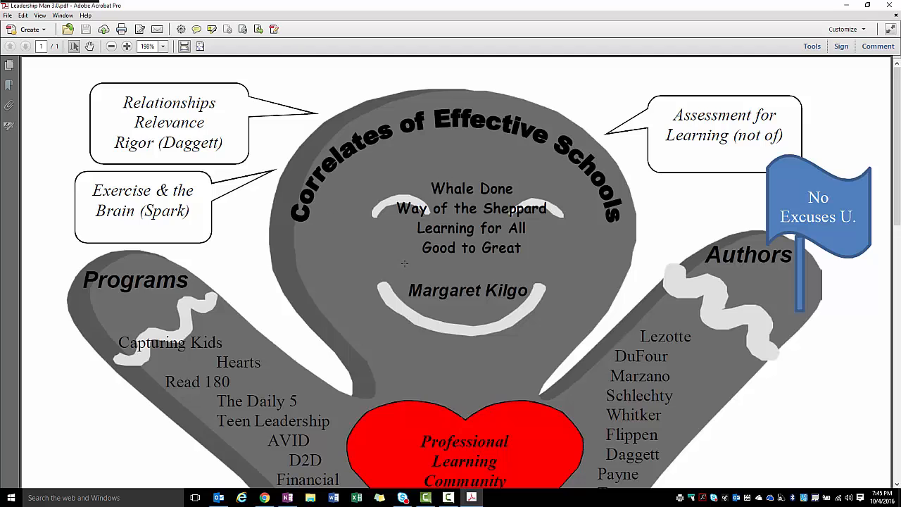
{"action": "scroll", "coordinate": [406, 223], "scroll_direction": "down", "scroll_amount": 15}
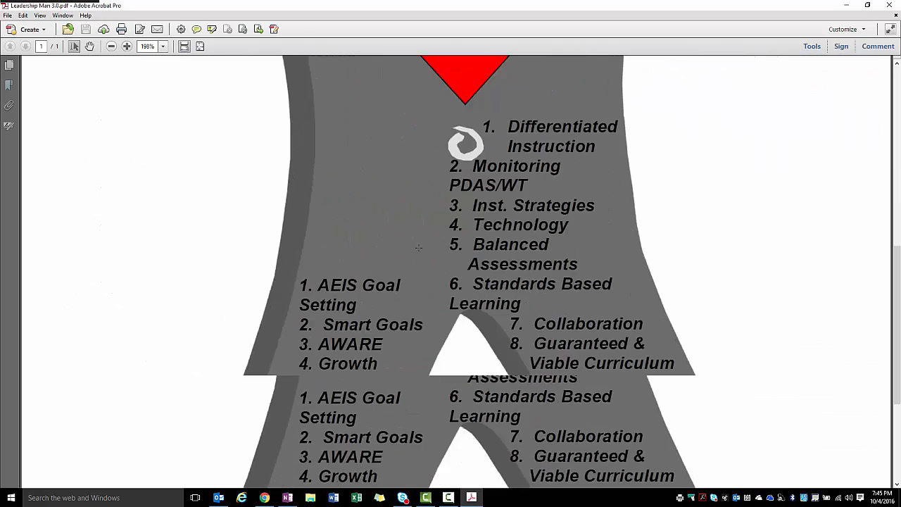
{"action": "scroll", "coordinate": [419, 247], "scroll_direction": "down", "scroll_amount": 2}
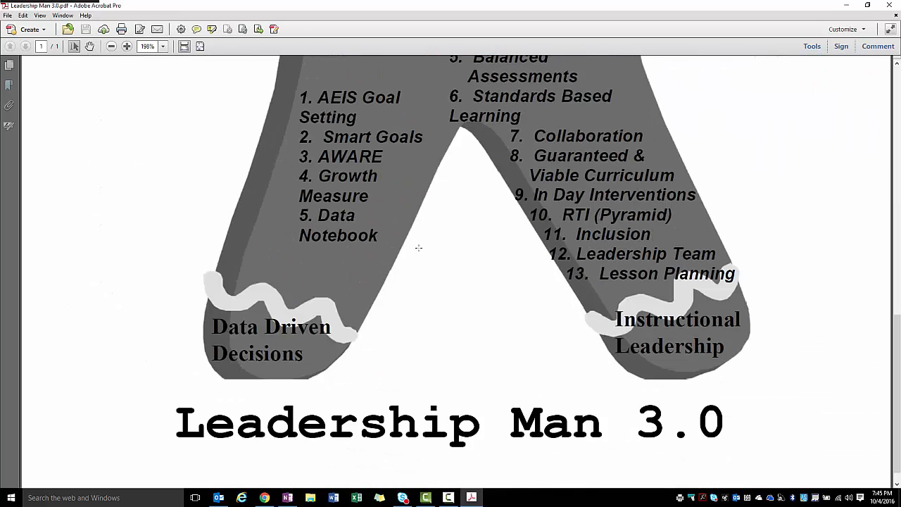
{"action": "scroll", "coordinate": [418, 248], "scroll_direction": "up", "scroll_amount": 15}
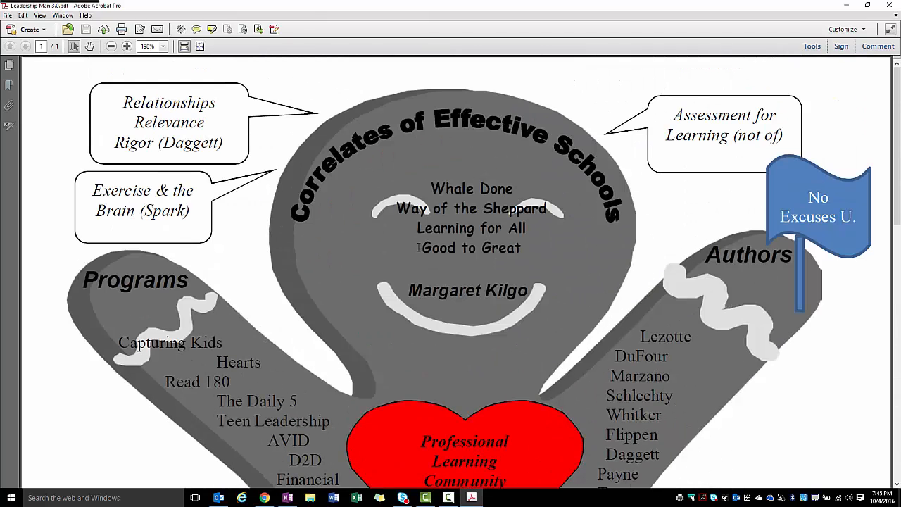
{"action": "left_click", "coordinate": [890, 4]}
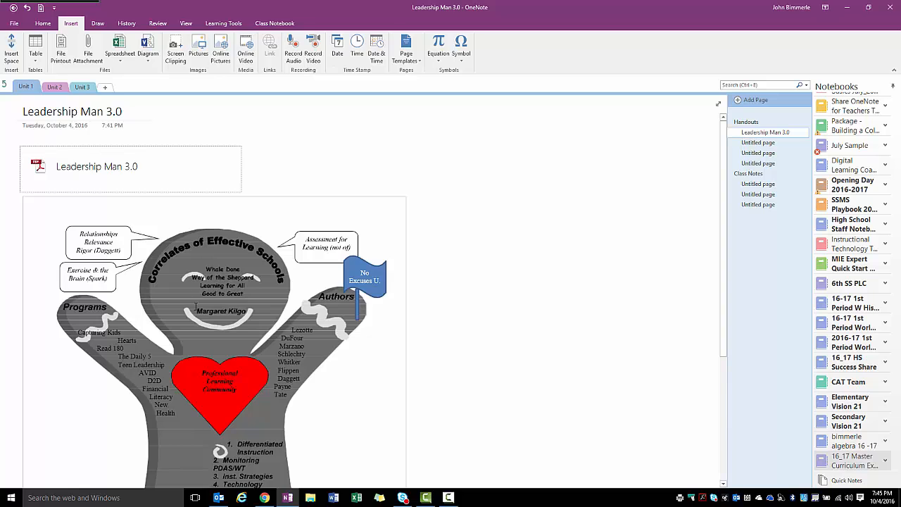
{"action": "scroll", "coordinate": [196, 307], "scroll_direction": "down", "scroll_amount": 8}
{"action": "scroll", "coordinate": [196, 307], "scroll_direction": "up", "scroll_amount": 8}
{"action": "scroll", "coordinate": [195, 307], "scroll_direction": "down", "scroll_amount": 2}
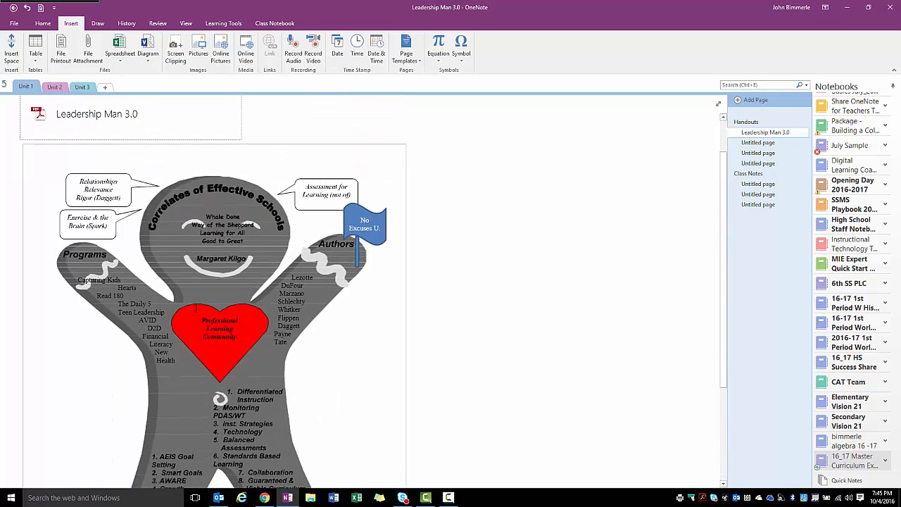
{"action": "scroll", "coordinate": [196, 307], "scroll_direction": "down", "scroll_amount": 8}
{"action": "scroll", "coordinate": [196, 308], "scroll_direction": "up", "scroll_amount": 9}
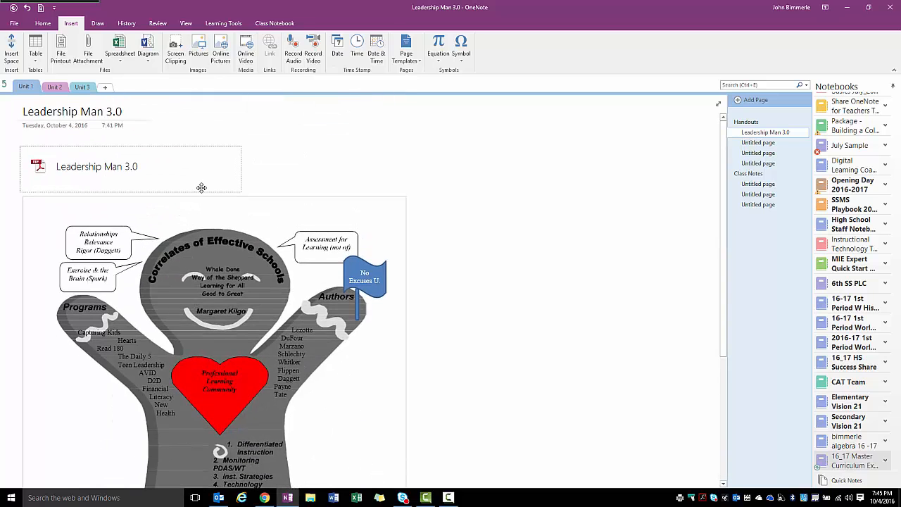
Attach the Leadership Man 3.0 PDF as a file in the blank area beside the existing printout heading.
{"action": "left_click", "coordinate": [326, 142]}
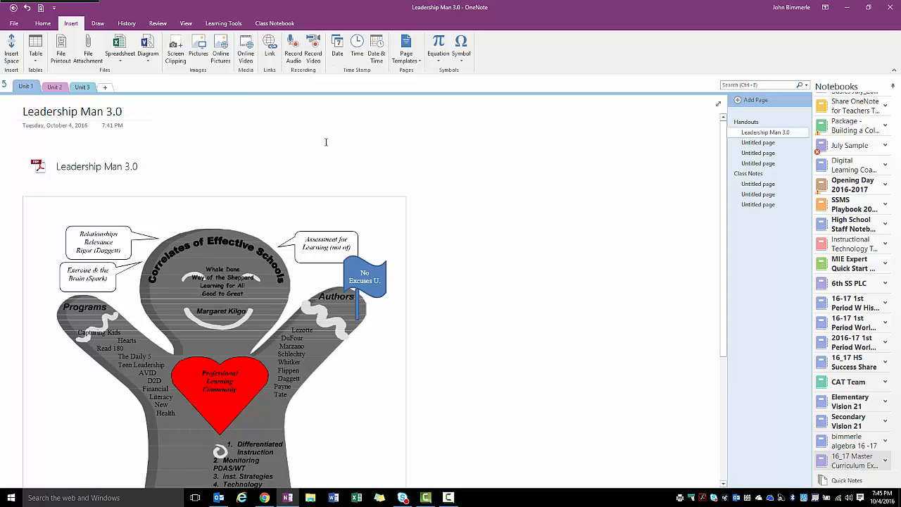
{"action": "left_click", "coordinate": [84, 55]}
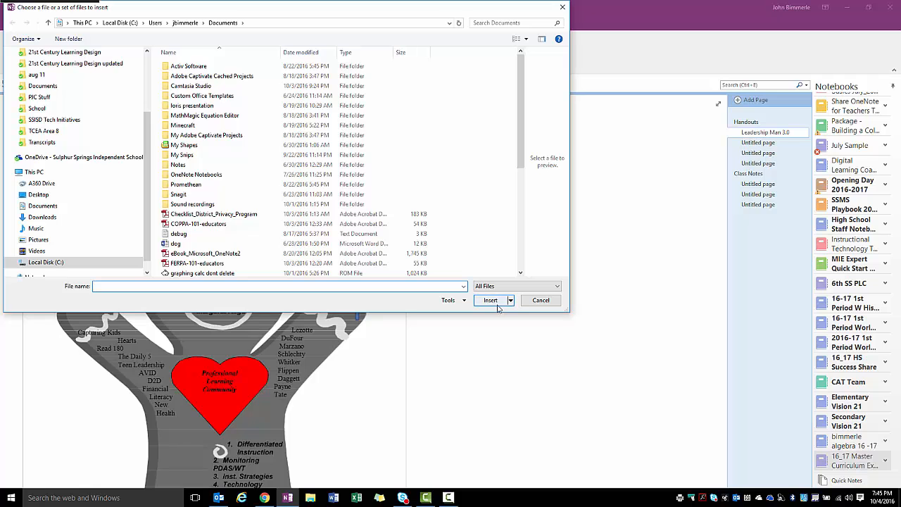
{"action": "scroll", "coordinate": [199, 242], "scroll_direction": "down", "scroll_amount": 5}
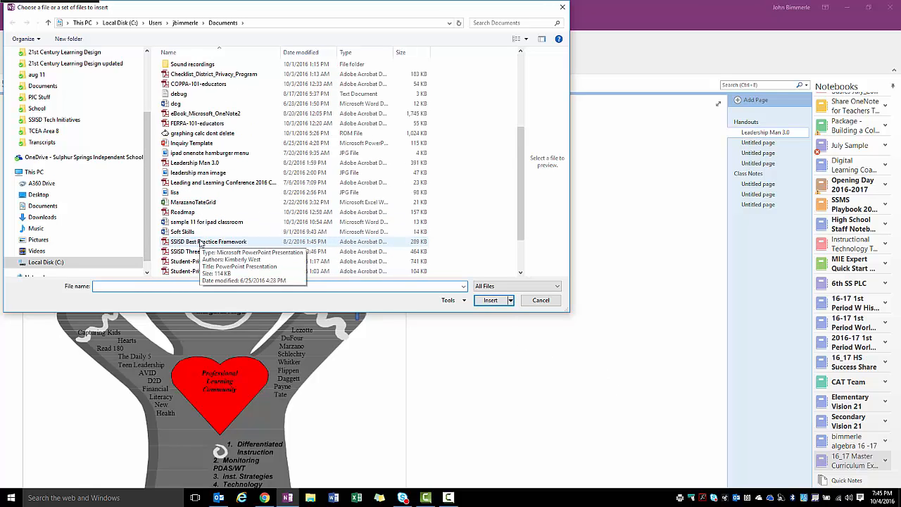
{"action": "double_click", "coordinate": [197, 202]}
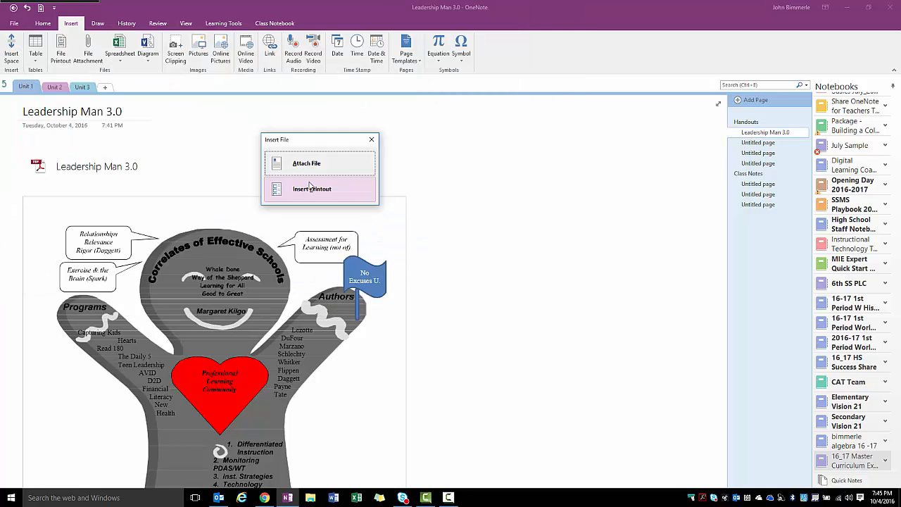
{"action": "left_click", "coordinate": [309, 170]}
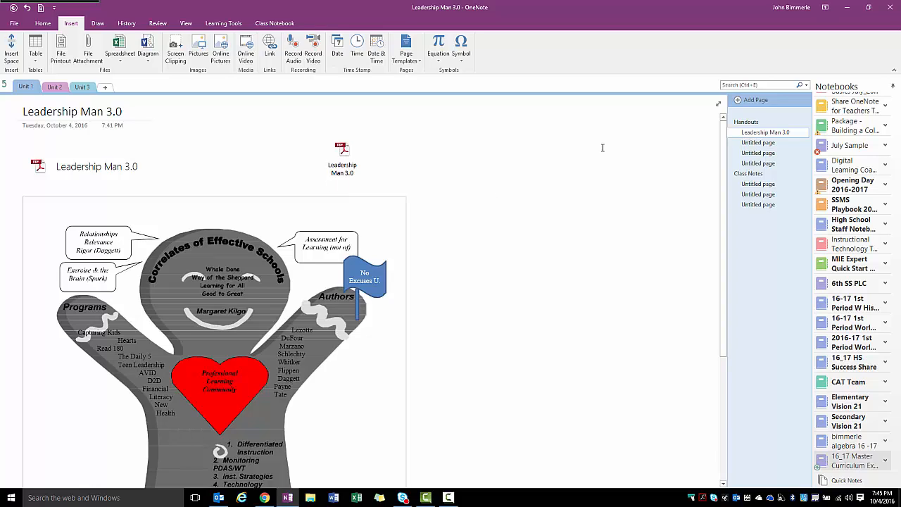
Insert the COPPA-101-educators PDF as a file printout on the first untitled subpage under Handouts.
{"action": "left_click", "coordinate": [759, 143]}
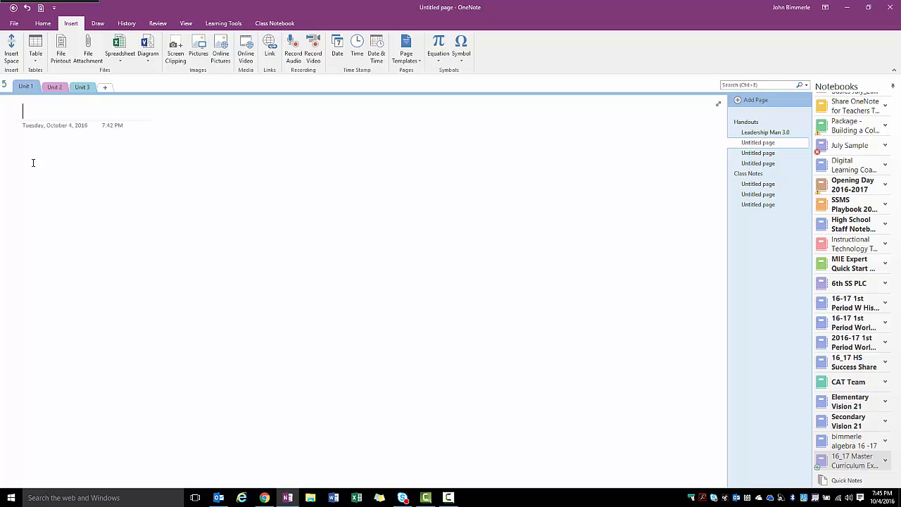
{"action": "left_click", "coordinate": [61, 55]}
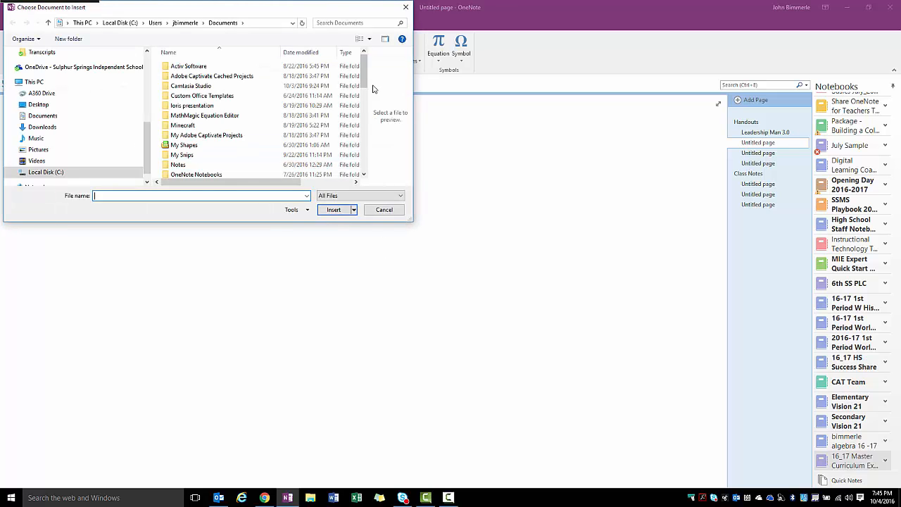
{"action": "left_click_drag", "start_coordinate": [364, 62], "coordinate": [363, 137]}
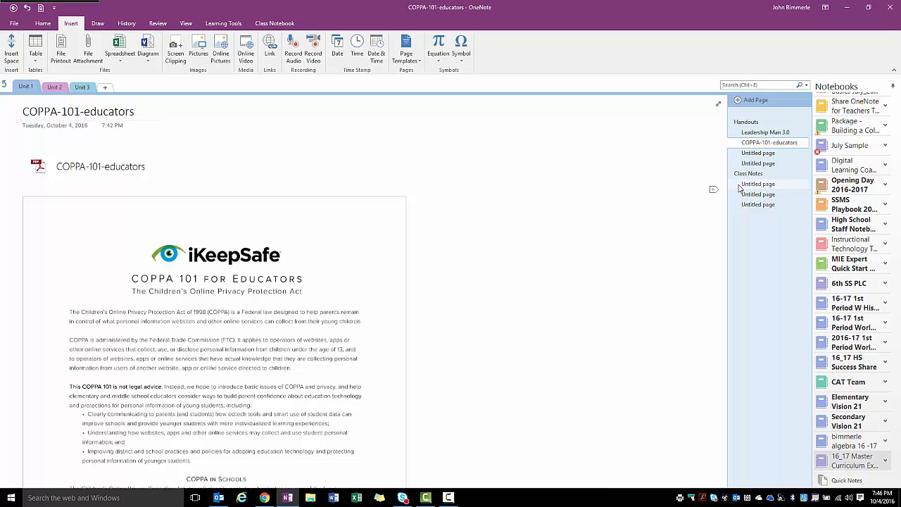
Set up cross-notebook distribution of the Leadership Man 3.0 page to Elementary Vision 21 and Secondary Vision 21, and cancel it without copying.
{"action": "left_click", "coordinate": [747, 132]}
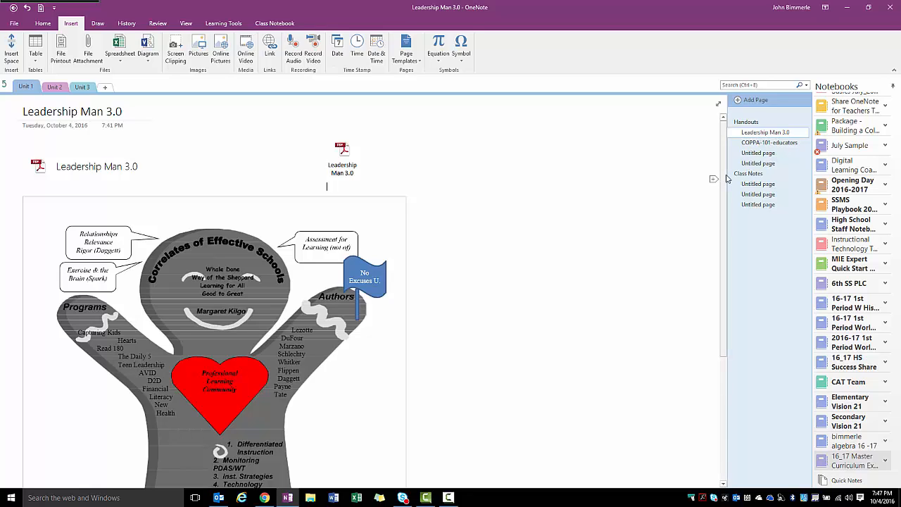
{"action": "left_click", "coordinate": [772, 134]}
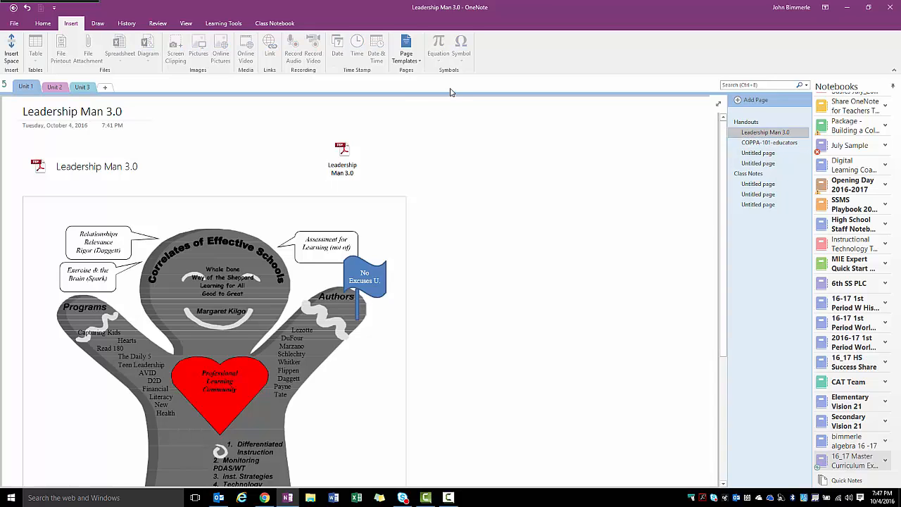
{"action": "left_click", "coordinate": [274, 25]}
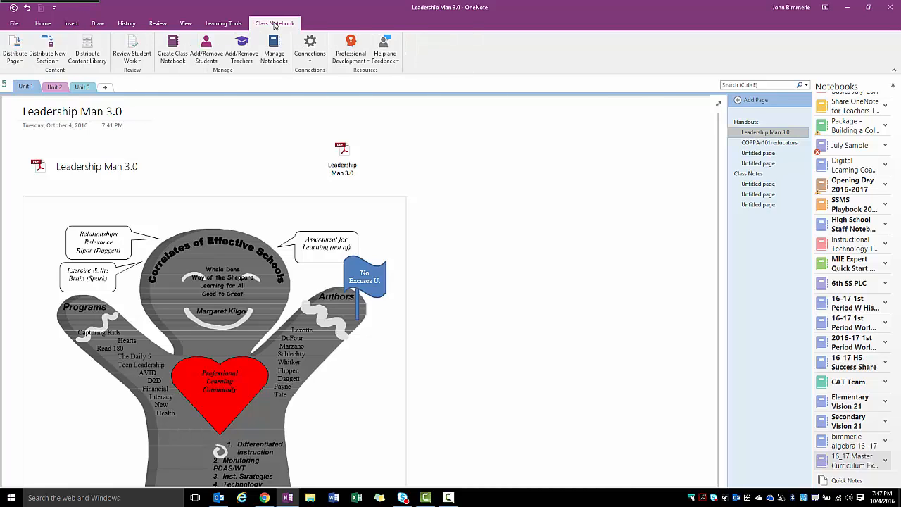
{"action": "left_click", "coordinate": [12, 61]}
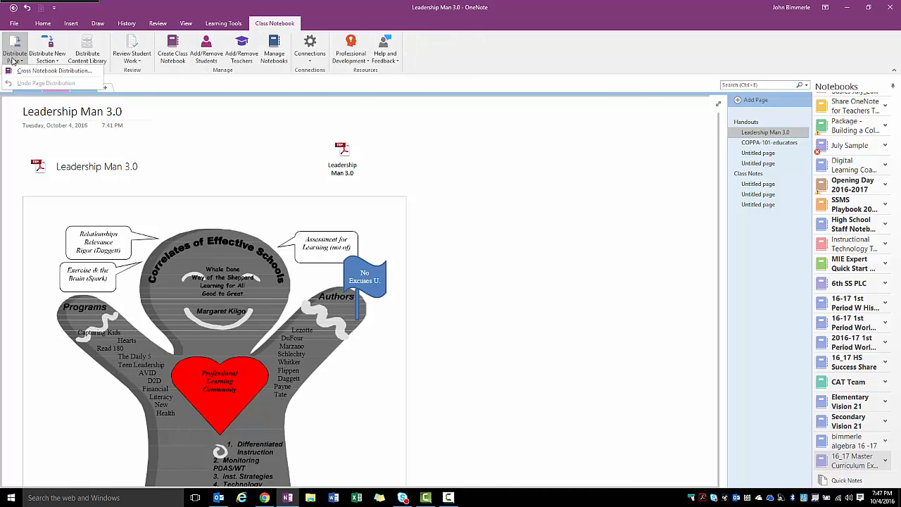
{"action": "left_click", "coordinate": [56, 72]}
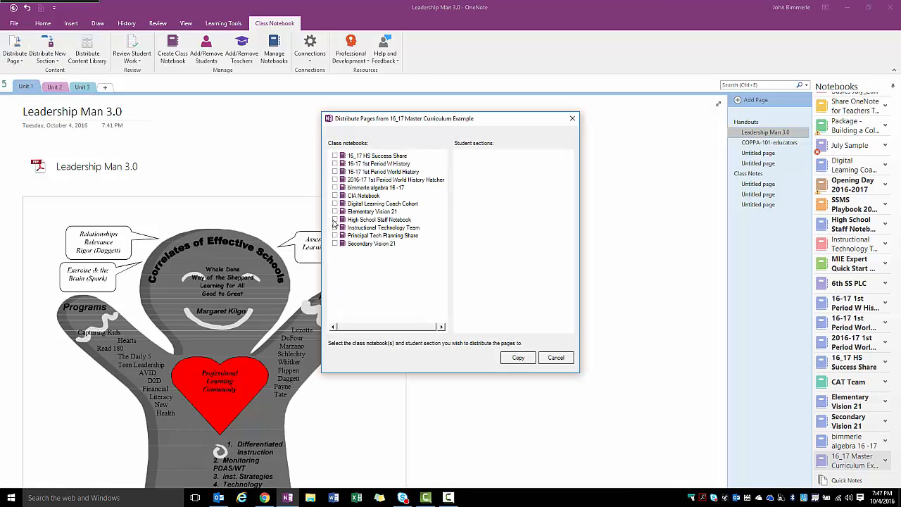
{"action": "left_click", "coordinate": [335, 211]}
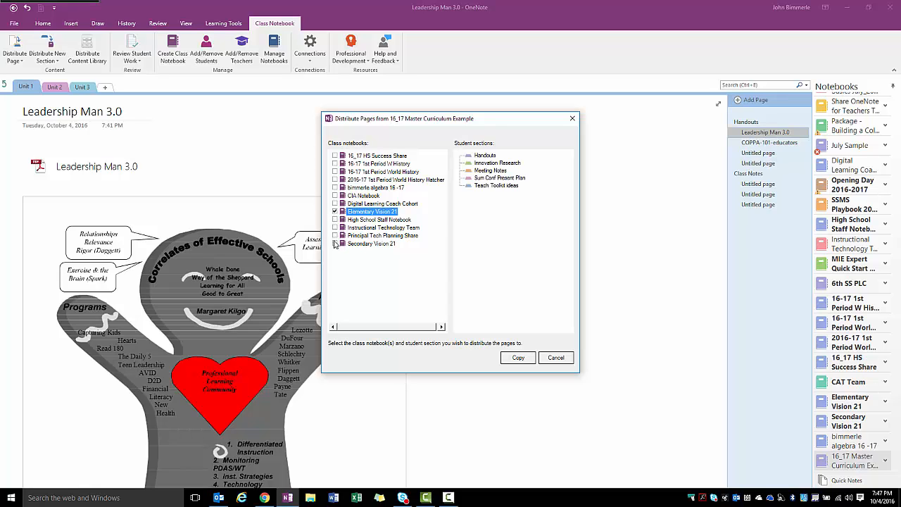
{"action": "left_click", "coordinate": [335, 243]}
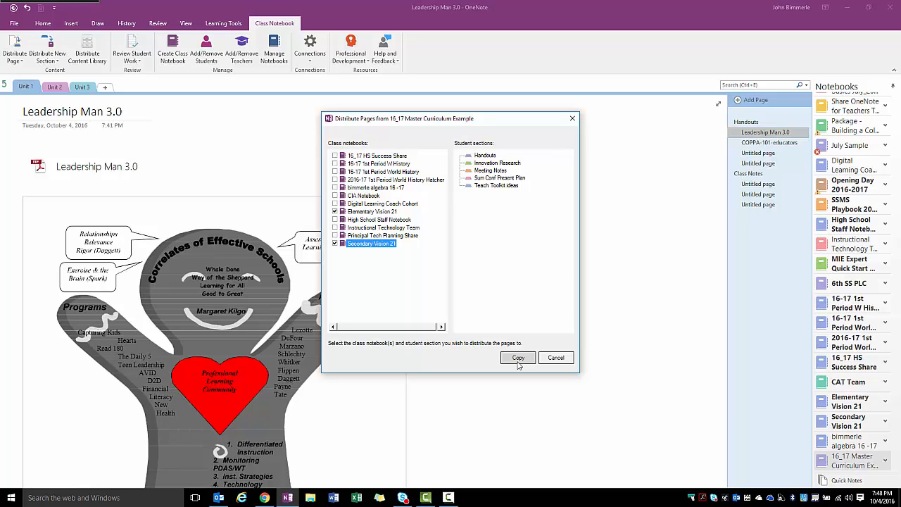
{"action": "left_click", "coordinate": [554, 358]}
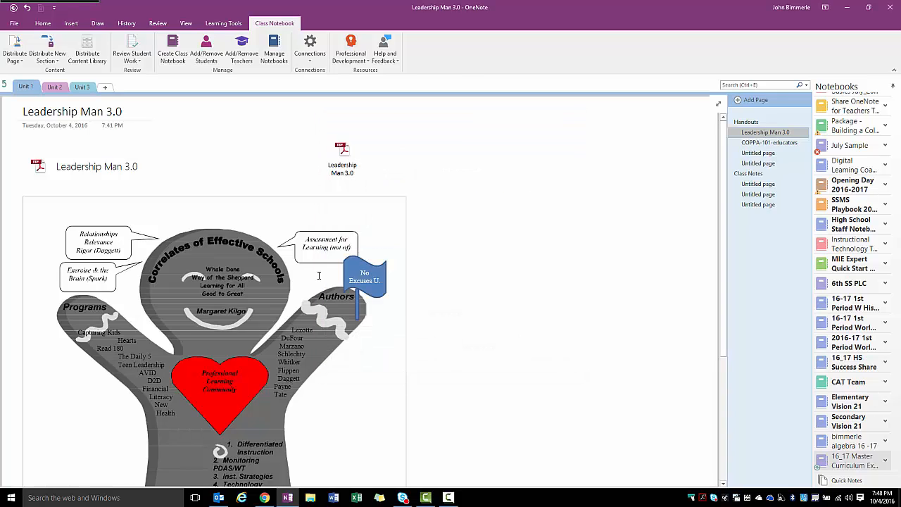
View the Elementary Vision 21 notebook's layout and return to First Semester in the 16_17 Master Curriculum Example notebook.
{"action": "left_click", "coordinate": [5, 86]}
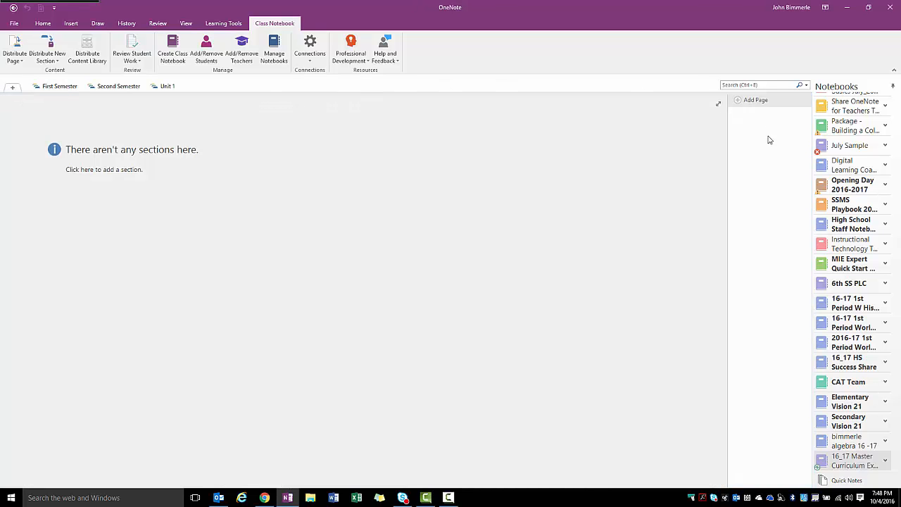
{"action": "left_click", "coordinate": [850, 401]}
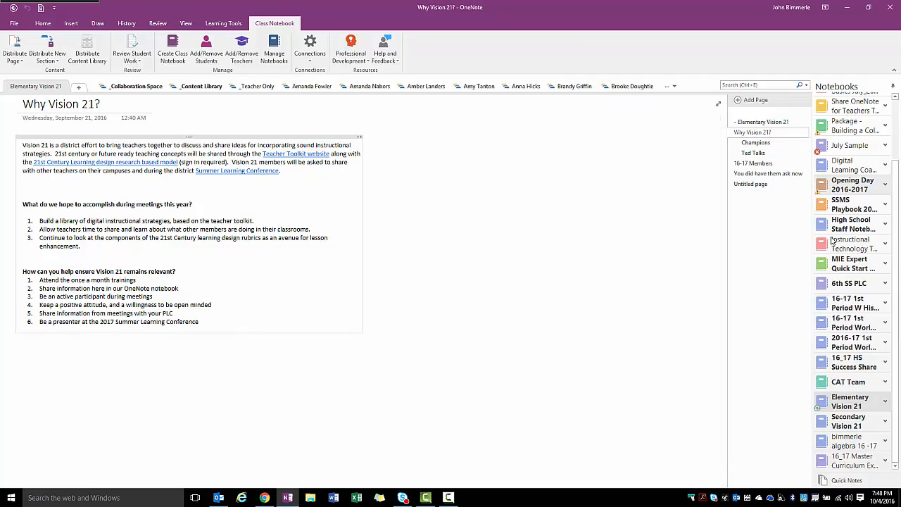
{"action": "left_click", "coordinate": [852, 462]}
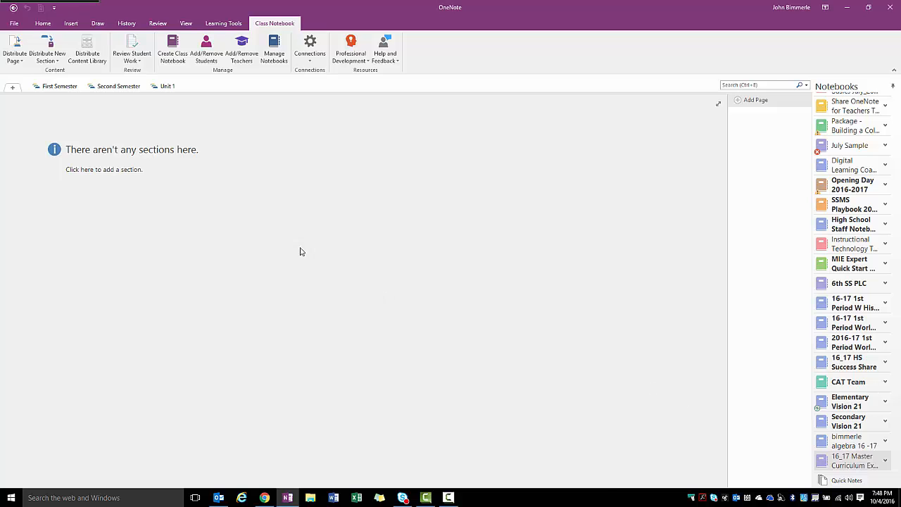
{"action": "left_click", "coordinate": [60, 86]}
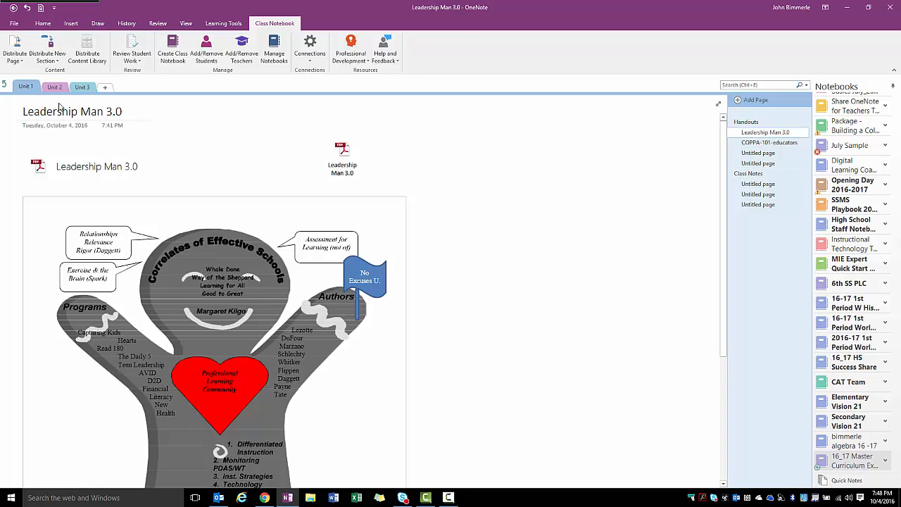
Examine the Handouts section and its untitled pages in the Unit 1 section group, and return to the notebook's top level.
{"action": "left_click", "coordinate": [4, 85]}
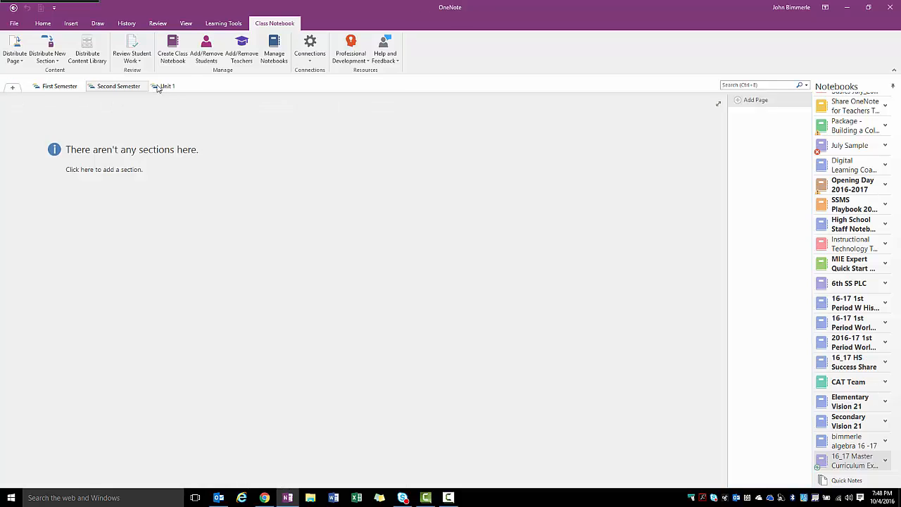
{"action": "left_click", "coordinate": [160, 87]}
{"action": "left_click", "coordinate": [30, 87]}
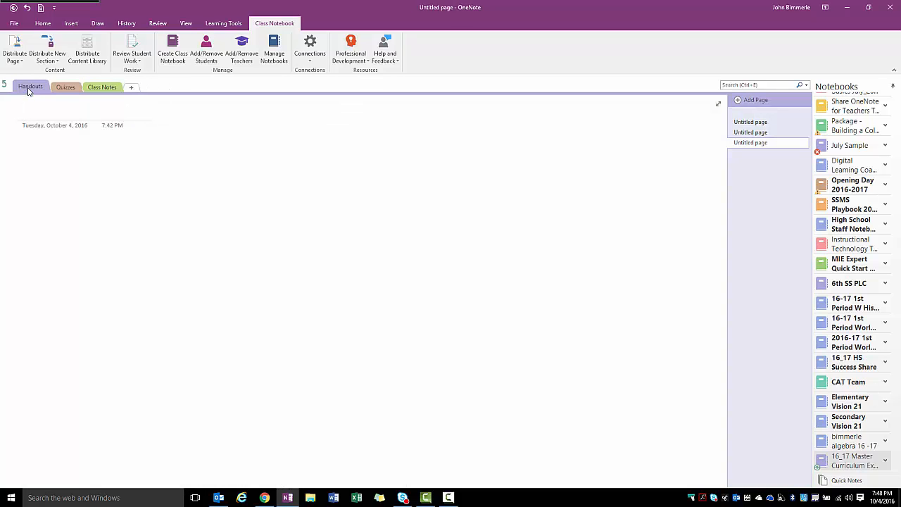
{"action": "left_click", "coordinate": [749, 124]}
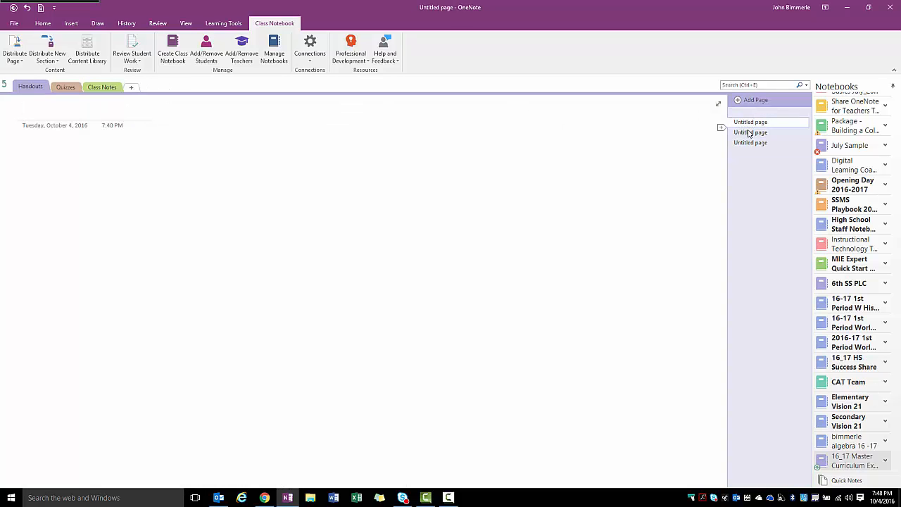
{"action": "left_click", "coordinate": [748, 133]}
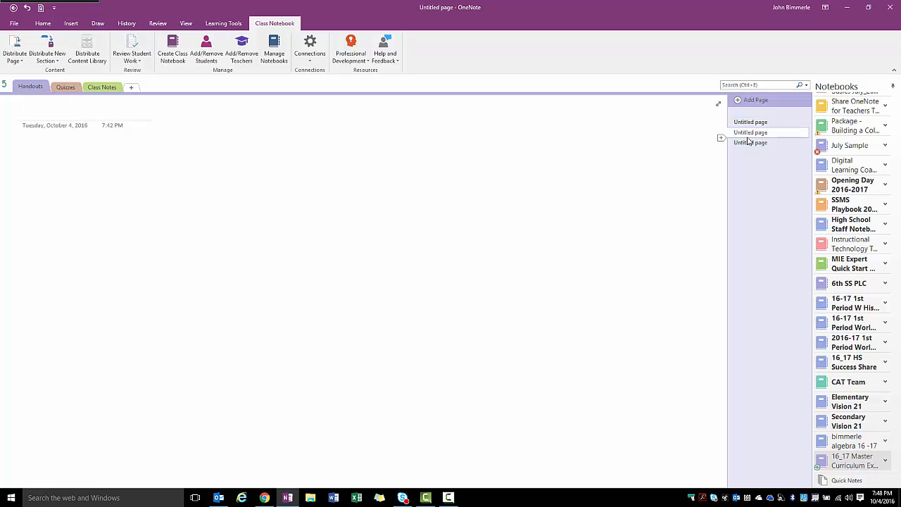
{"action": "left_click", "coordinate": [748, 142]}
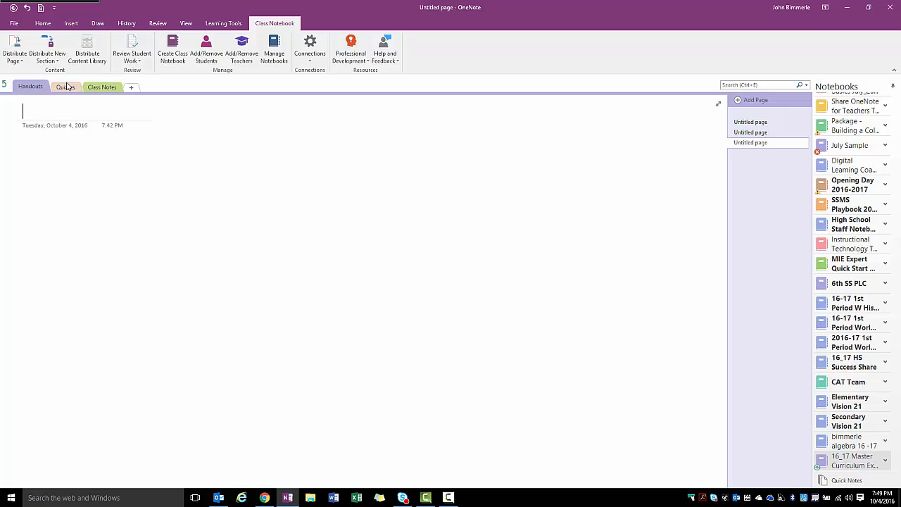
{"action": "left_click", "coordinate": [5, 85]}
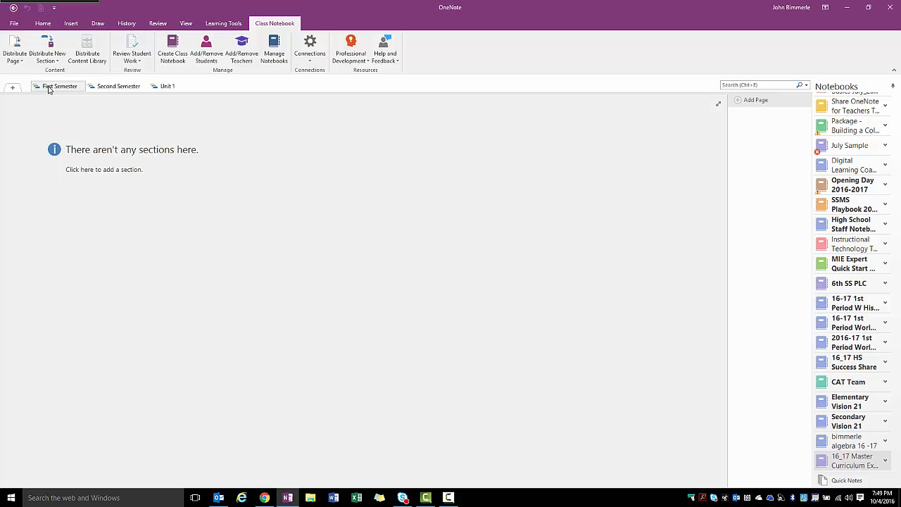
{"action": "left_click", "coordinate": [169, 88]}
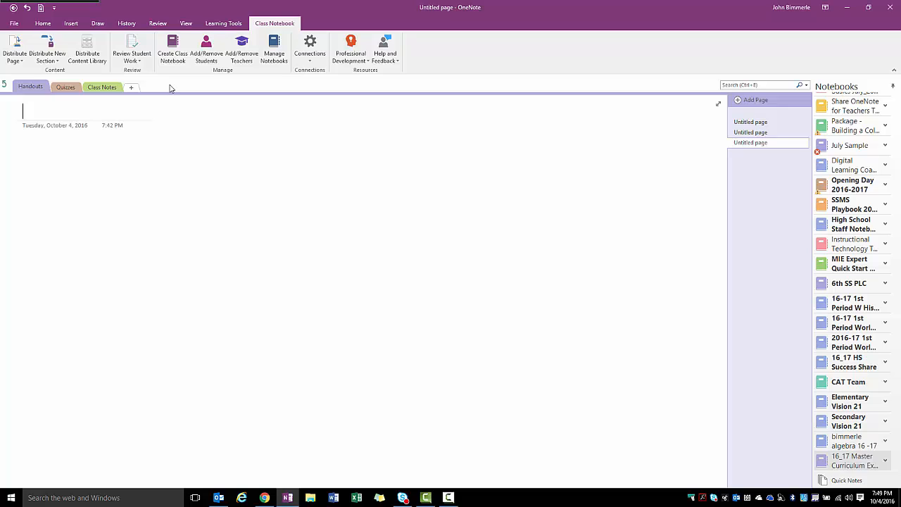
{"action": "left_click", "coordinate": [4, 85]}
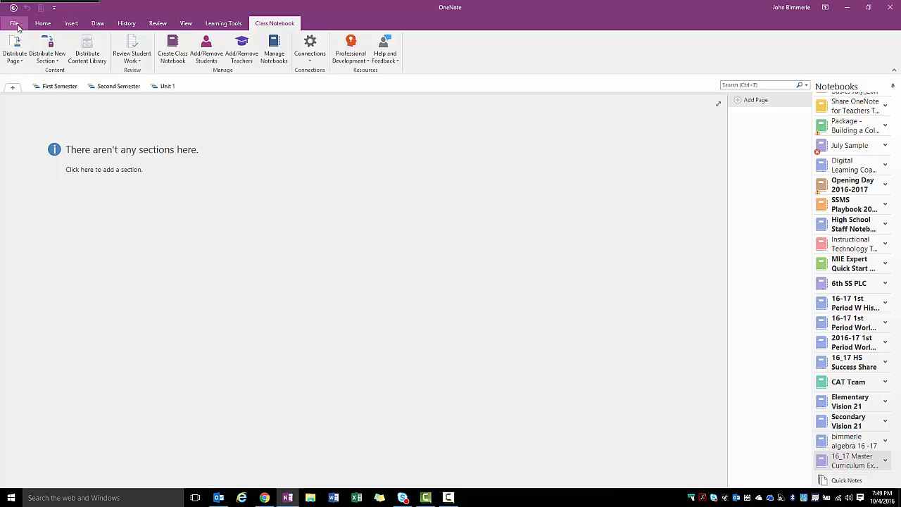
Title the first untitled subpage under Class Notes in First Semester's Unit 1 section as 10/12/16.
{"action": "left_click", "coordinate": [47, 85]}
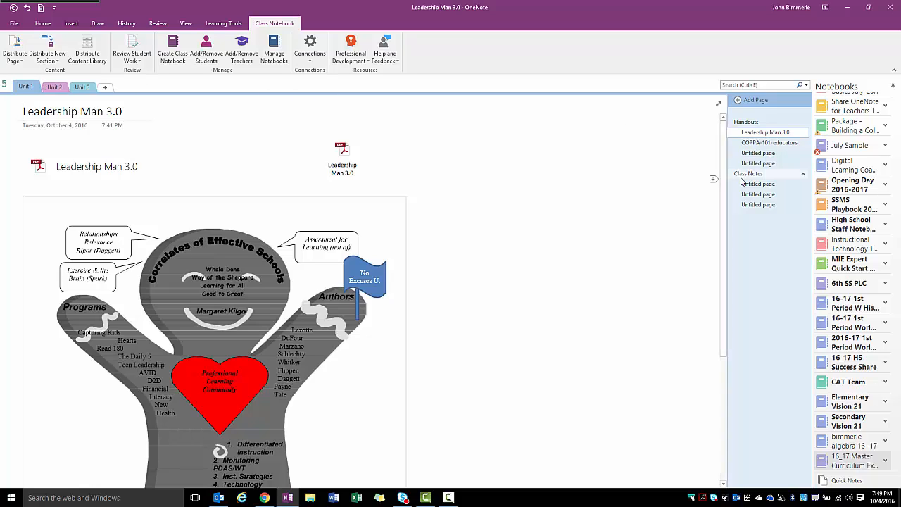
{"action": "left_click", "coordinate": [749, 184]}
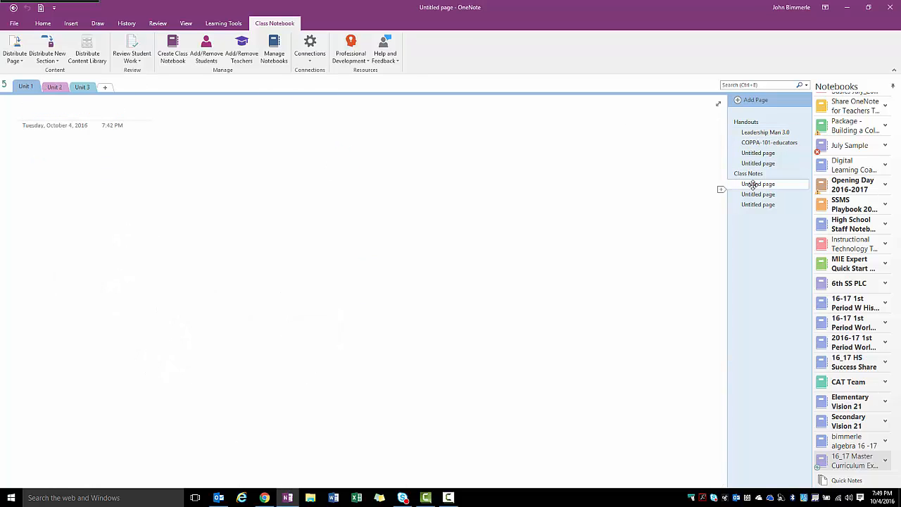
{"action": "left_click", "coordinate": [55, 116]}
{"action": "type", "text": "10/12/16"}
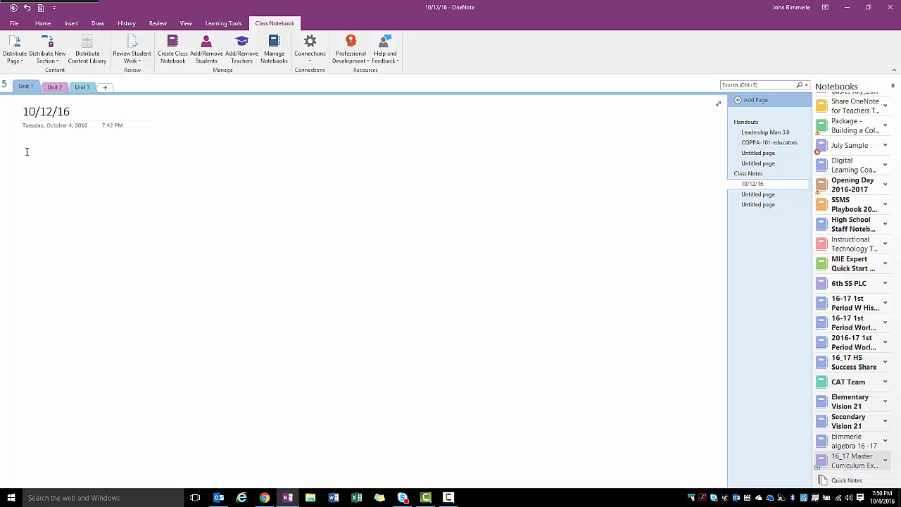
Add a note in the body of the 10/12/16 page reading "Content Here", followed after a blank line by "Seed Questions".
{"action": "left_click", "coordinate": [27, 152]}
{"action": "type", "text": "Content Here"}
{"action": "key", "text": "Return"}
{"action": "key", "text": "Return"}
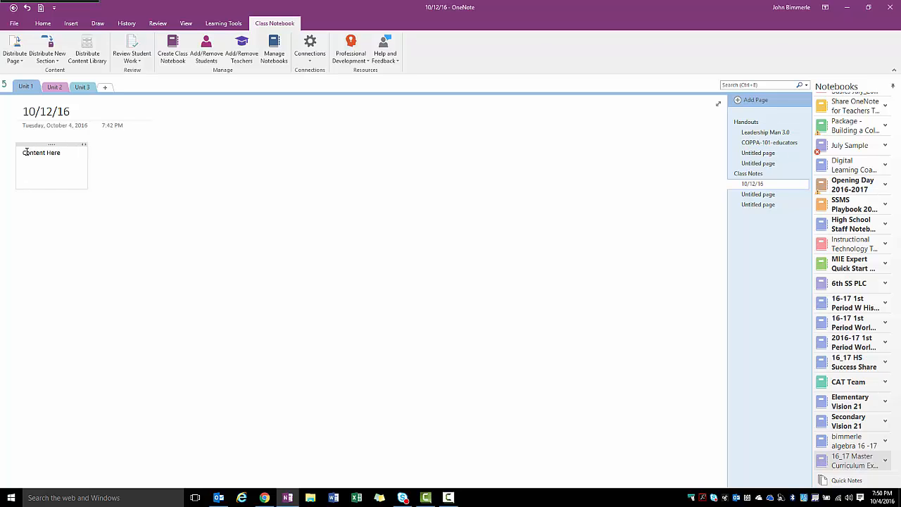
{"action": "type", "text": "Seed Questions"}
{"action": "key", "text": "Return"}
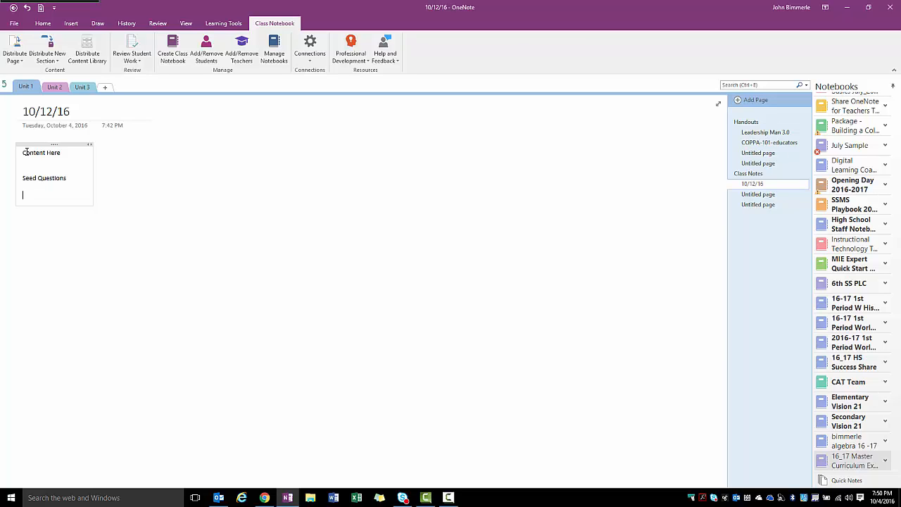